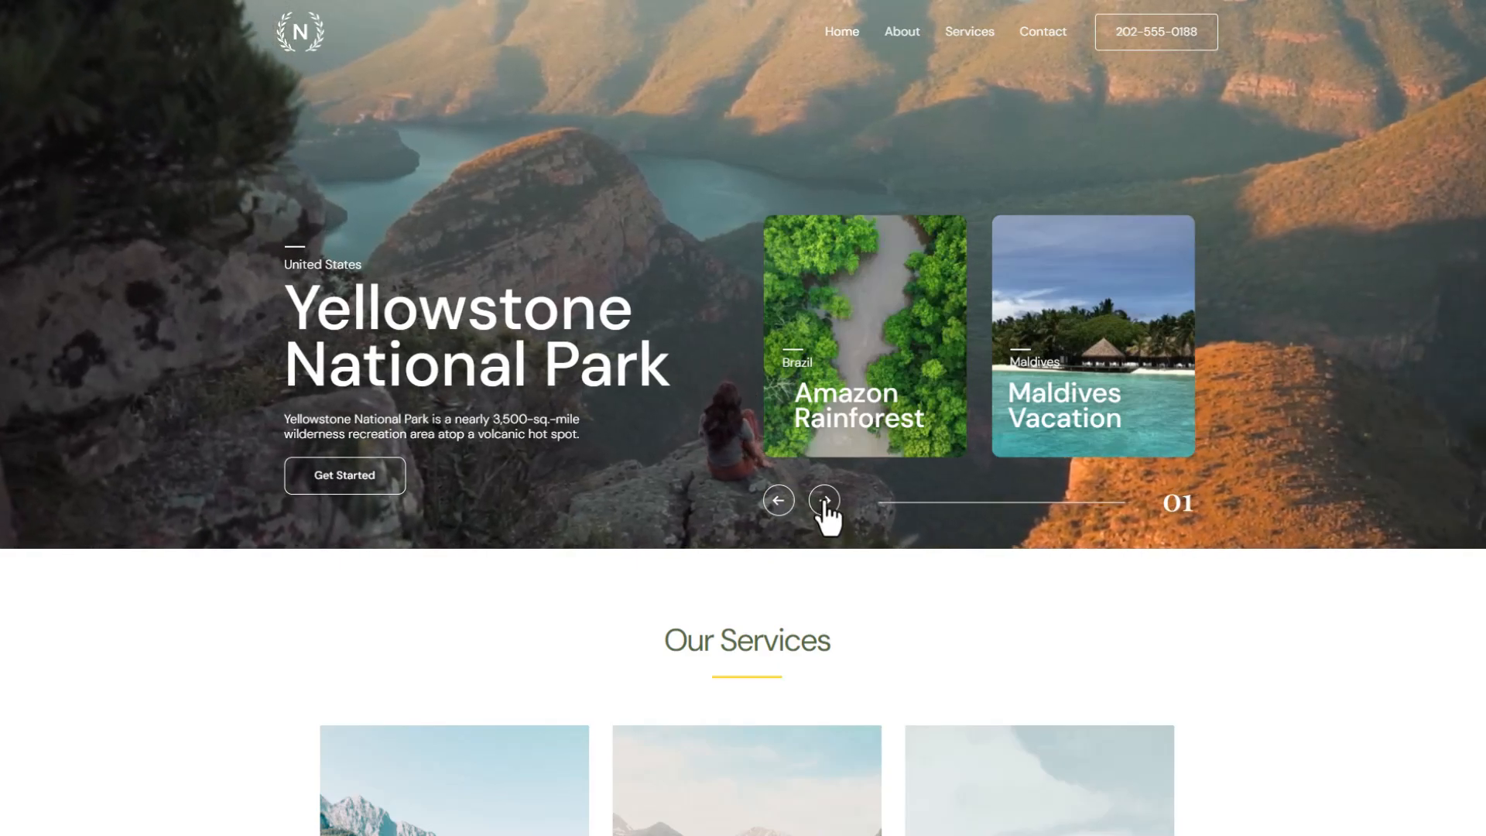
Page through the travel slider's slides on the finished website's homepage
click(824, 501)
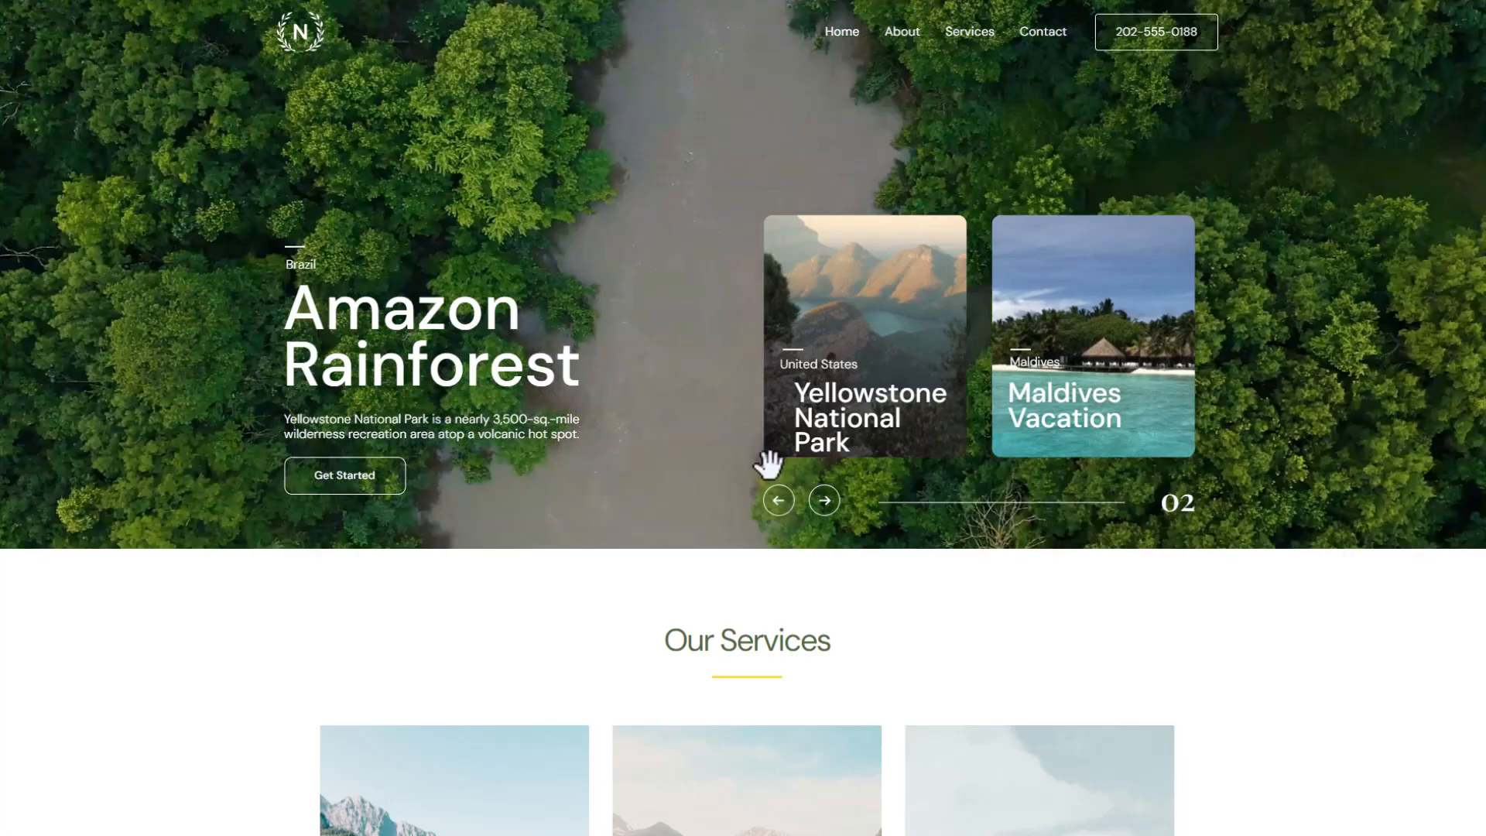
click(825, 503)
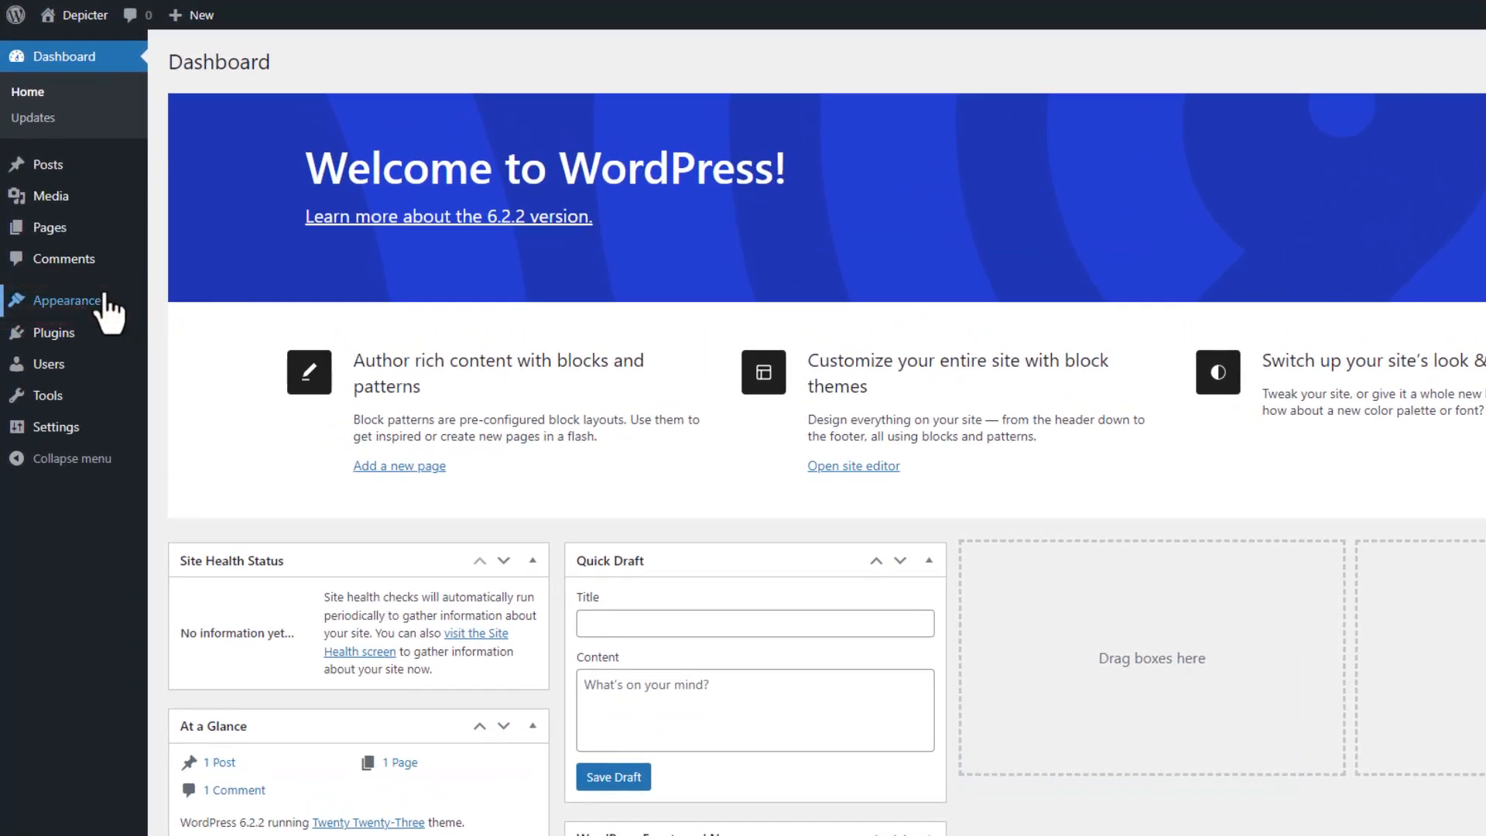
Open the WordPress theme directory for adding a new theme and search for "astra"
mouse_move(103, 296)
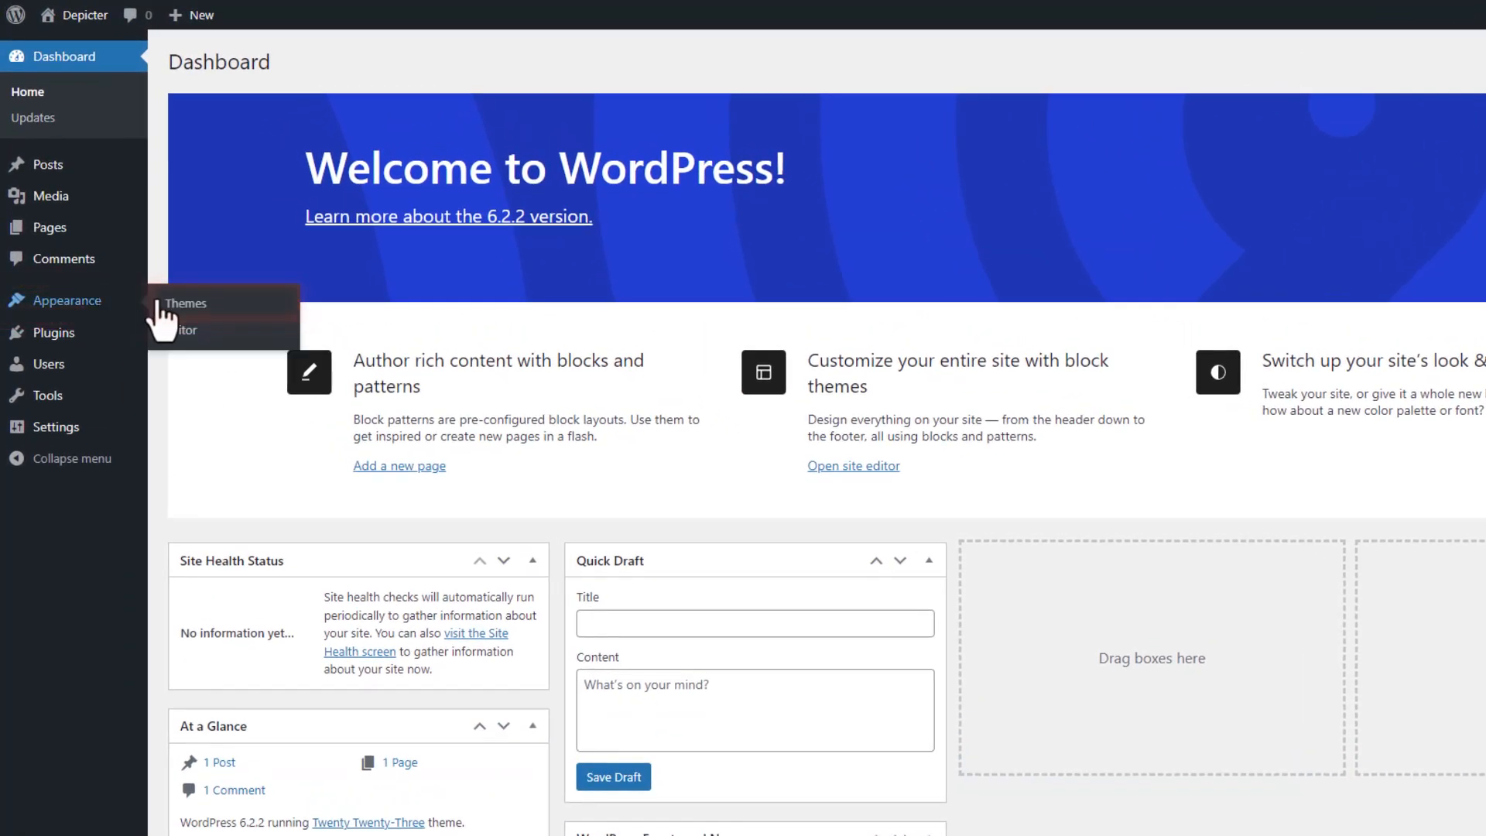
click(181, 306)
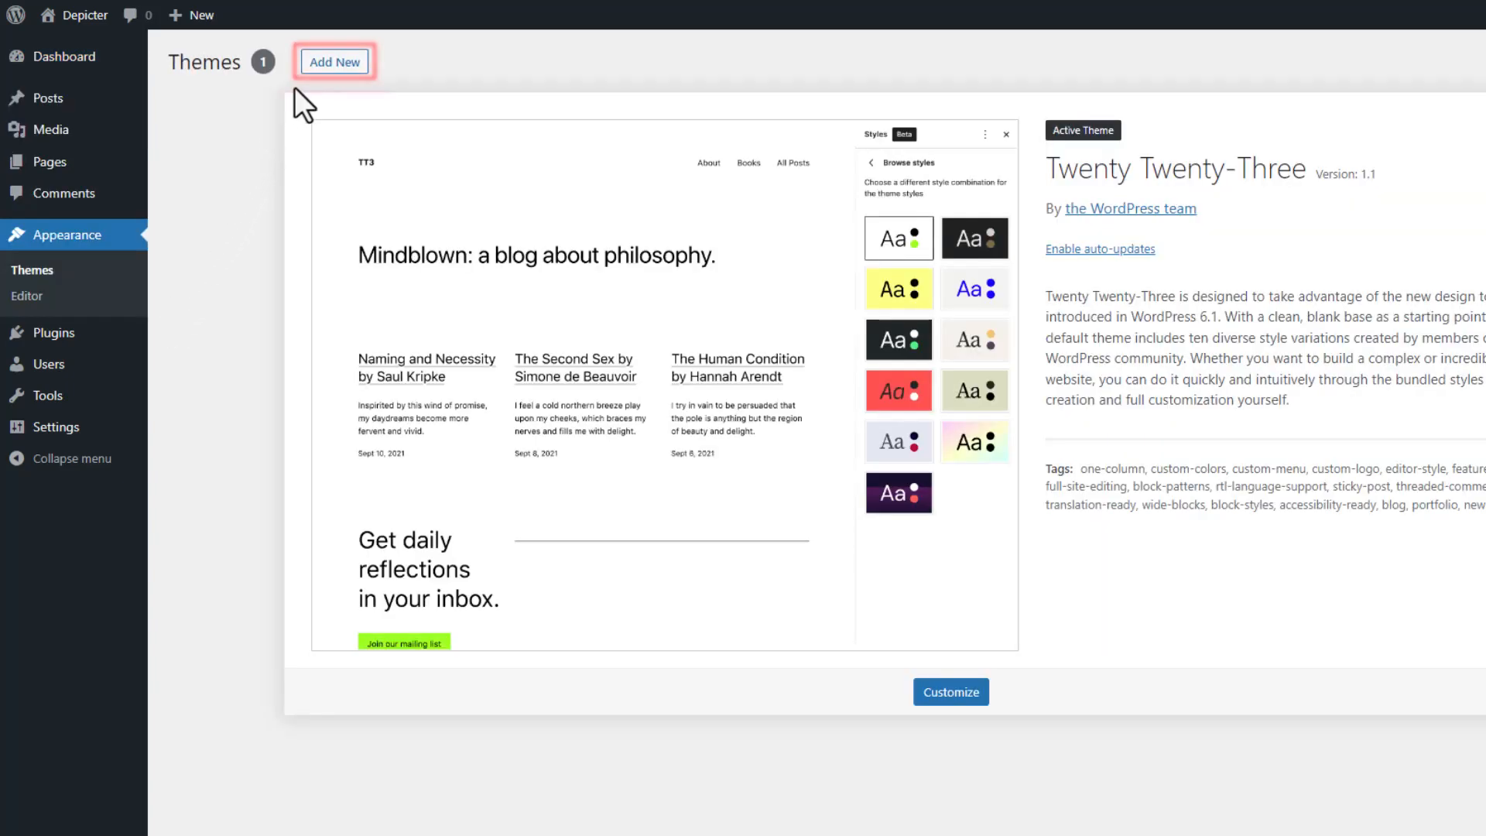
click(325, 64)
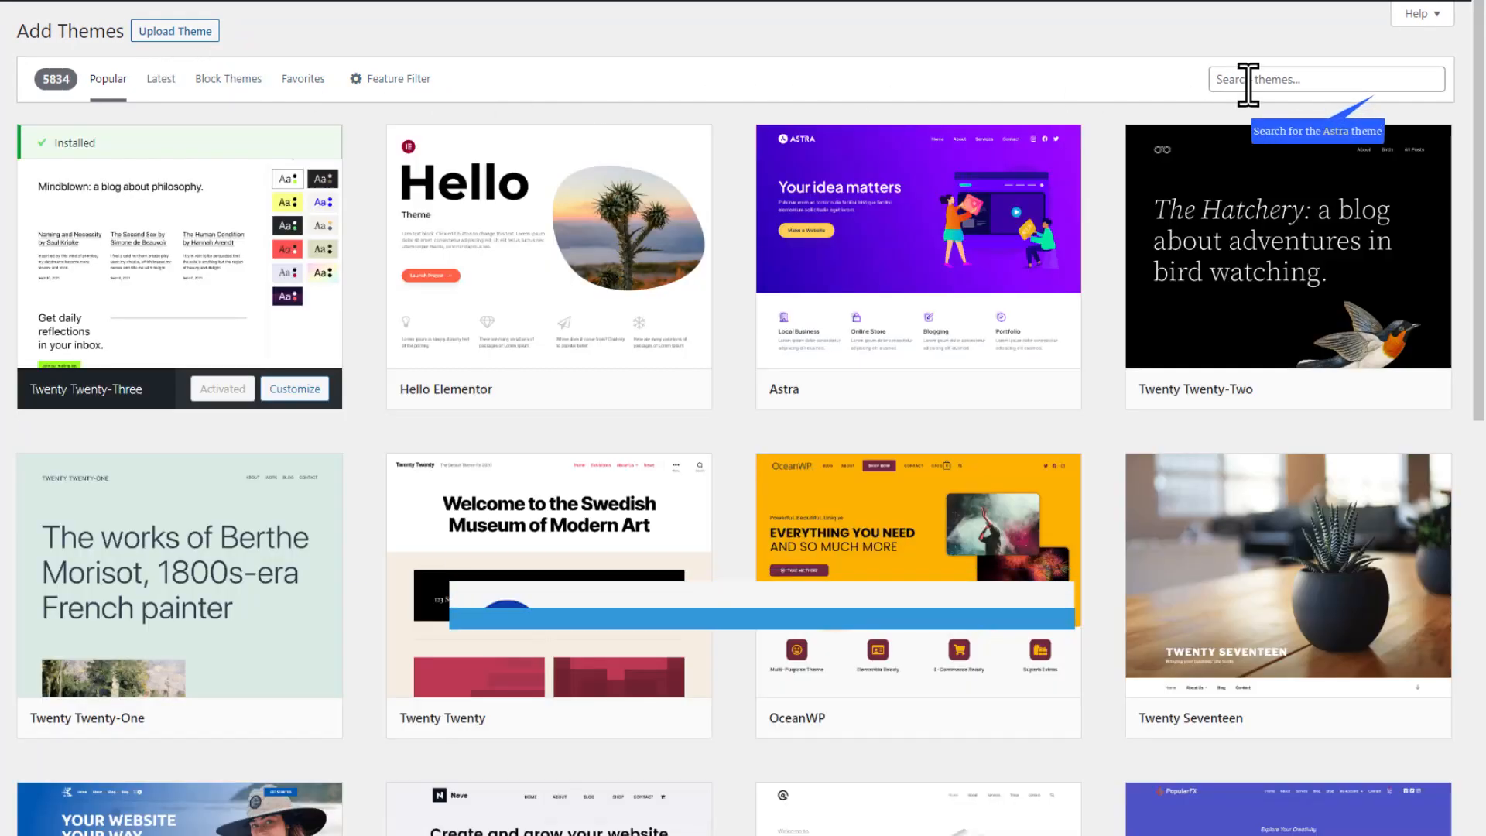
click(1249, 80)
text(as)
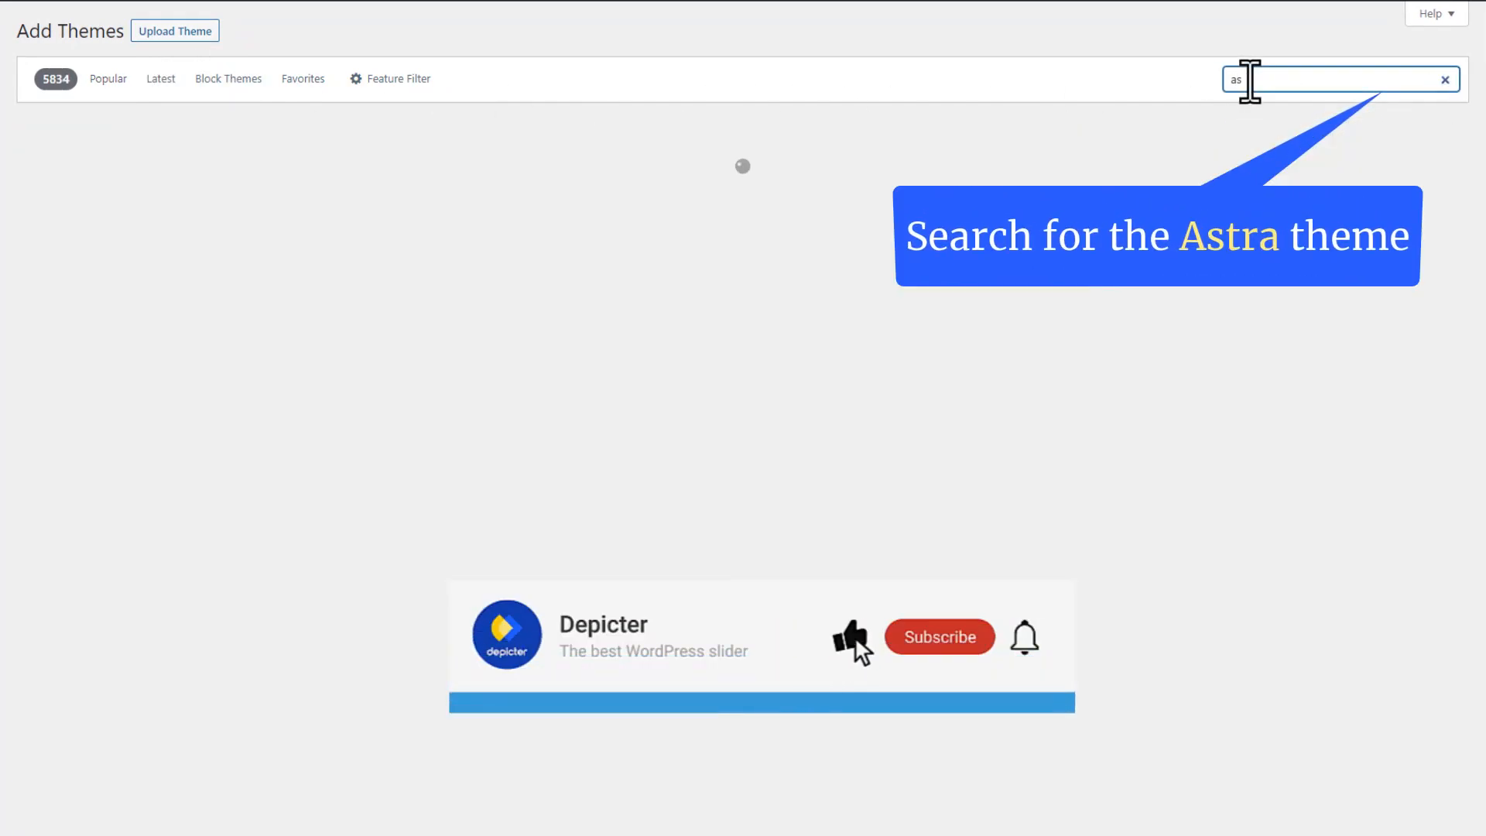
text(tra)
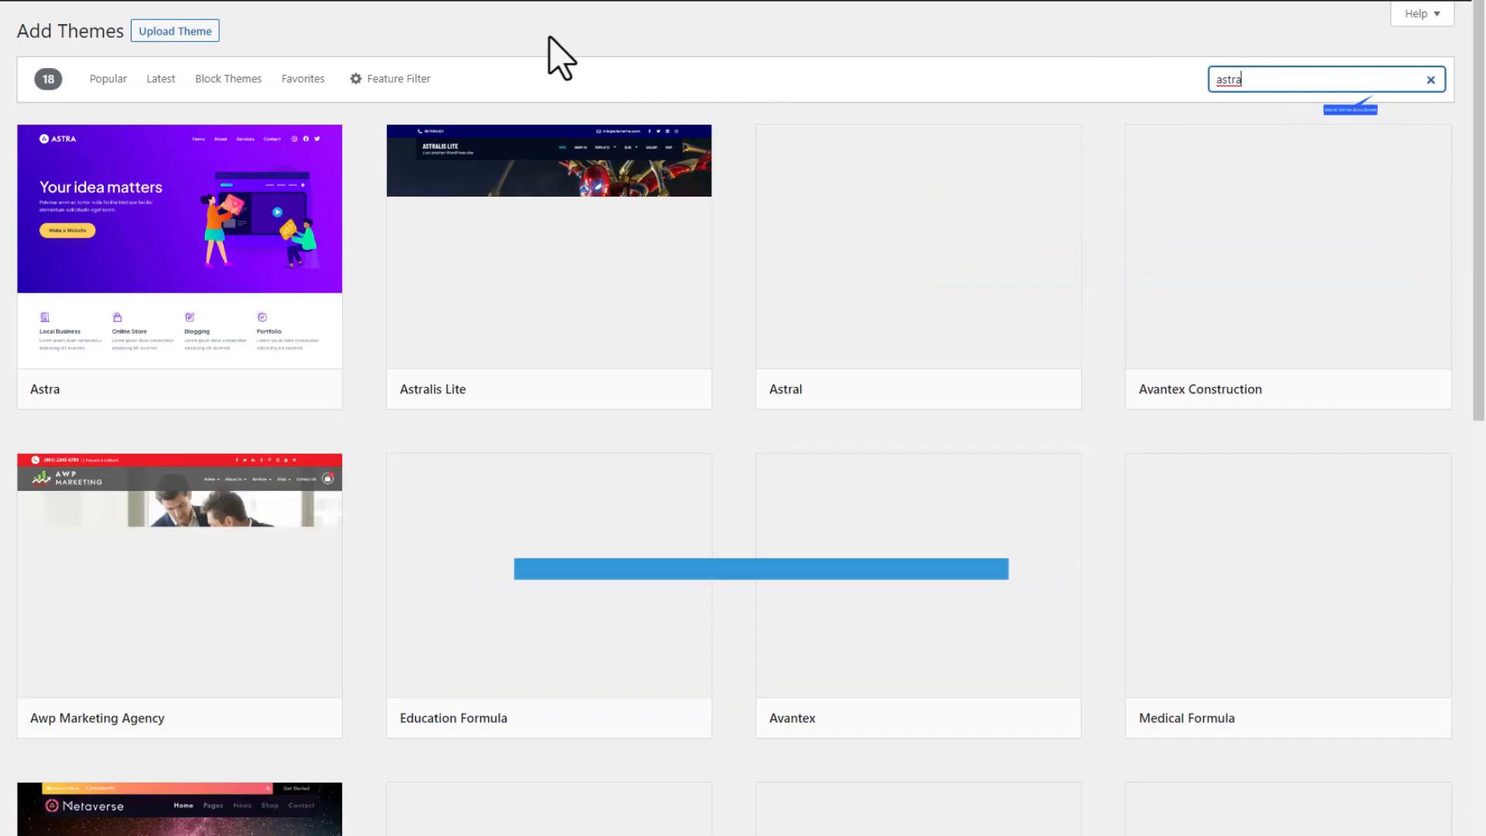
Install and activate the Astra theme, and start the setup of its Starter Templates plugin
mouse_move(308, 145)
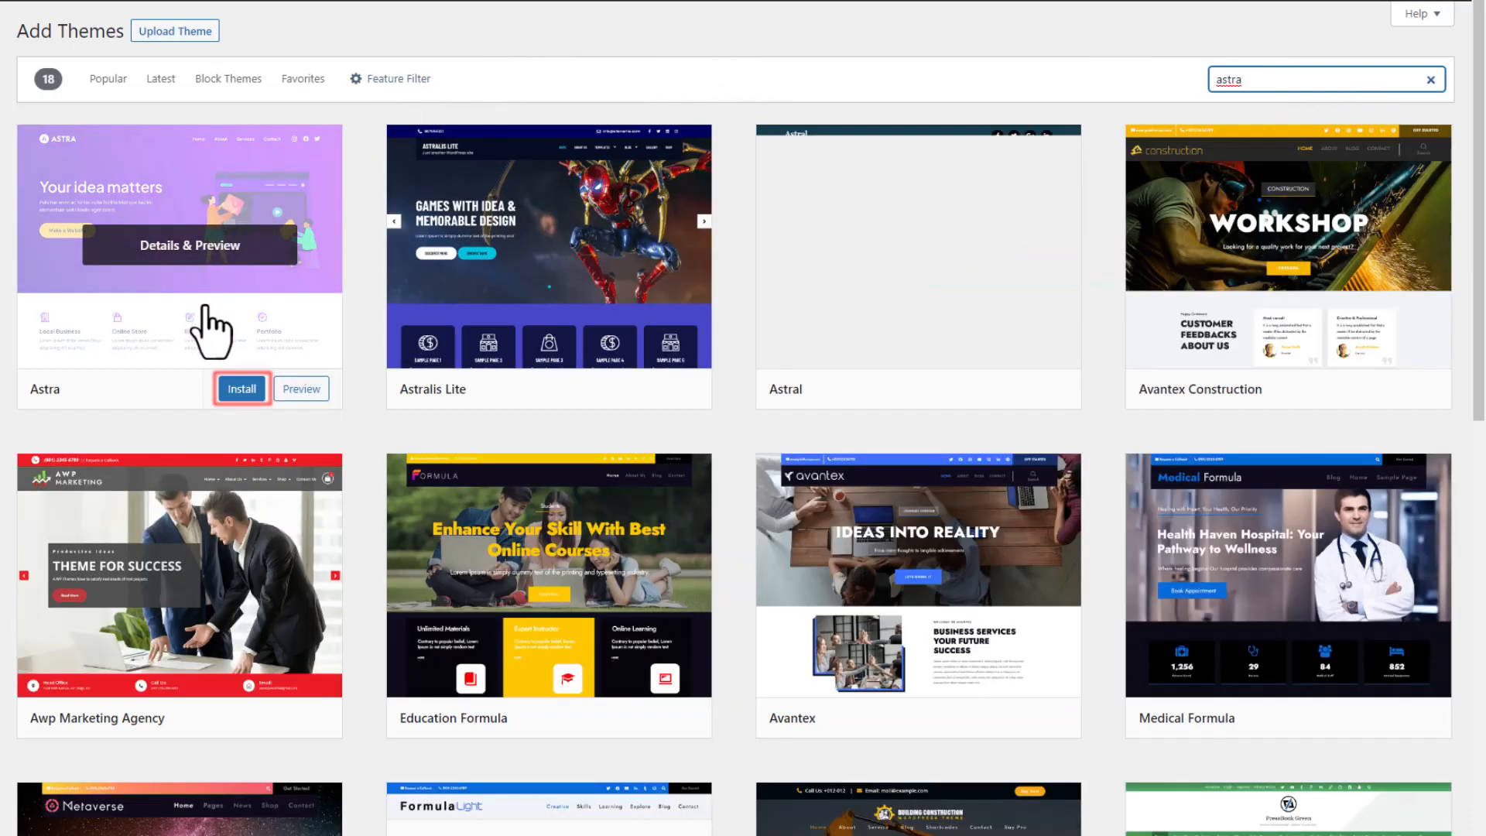
click(236, 387)
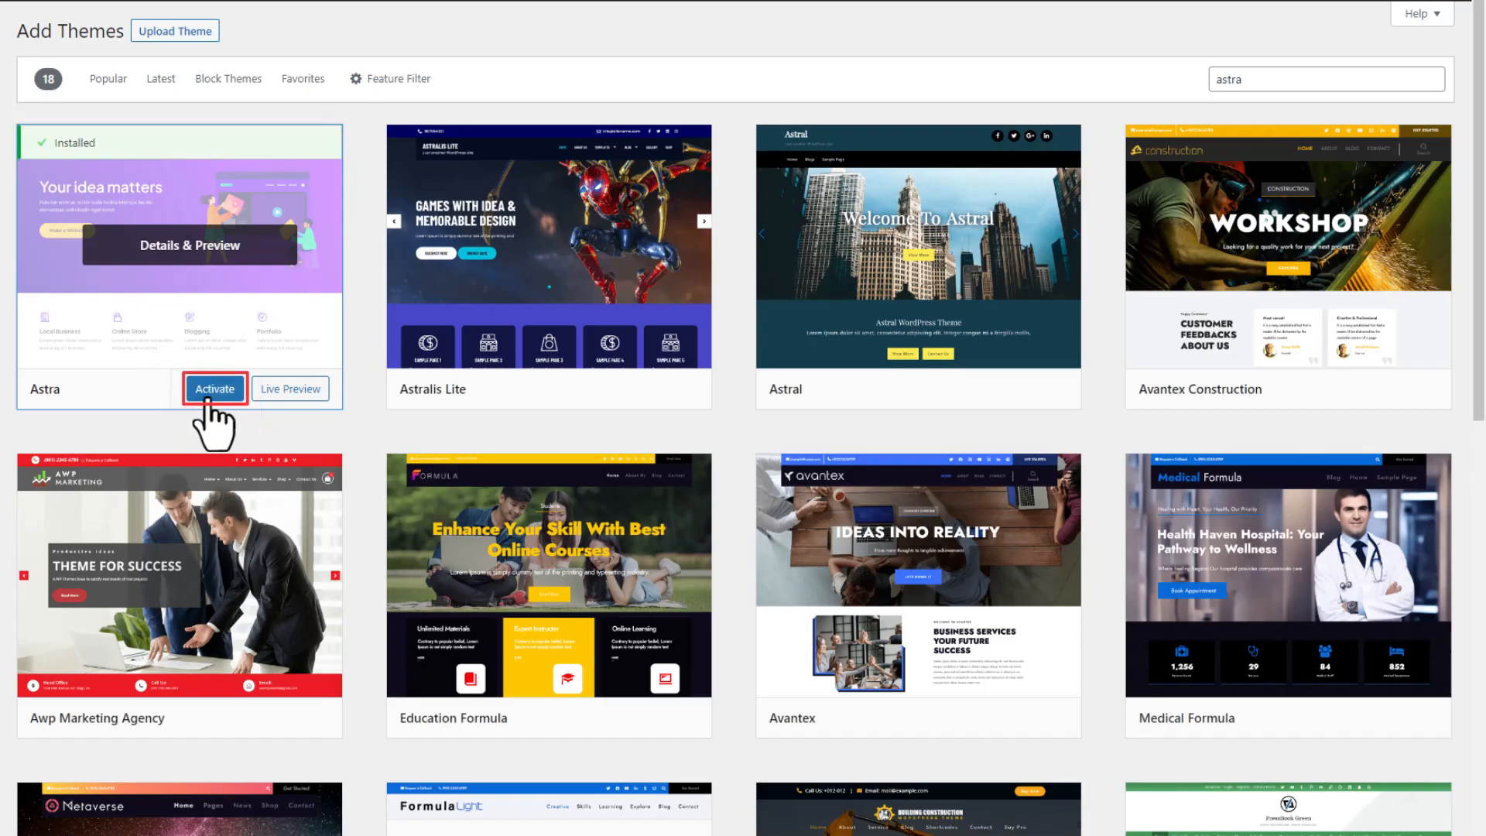
click(207, 391)
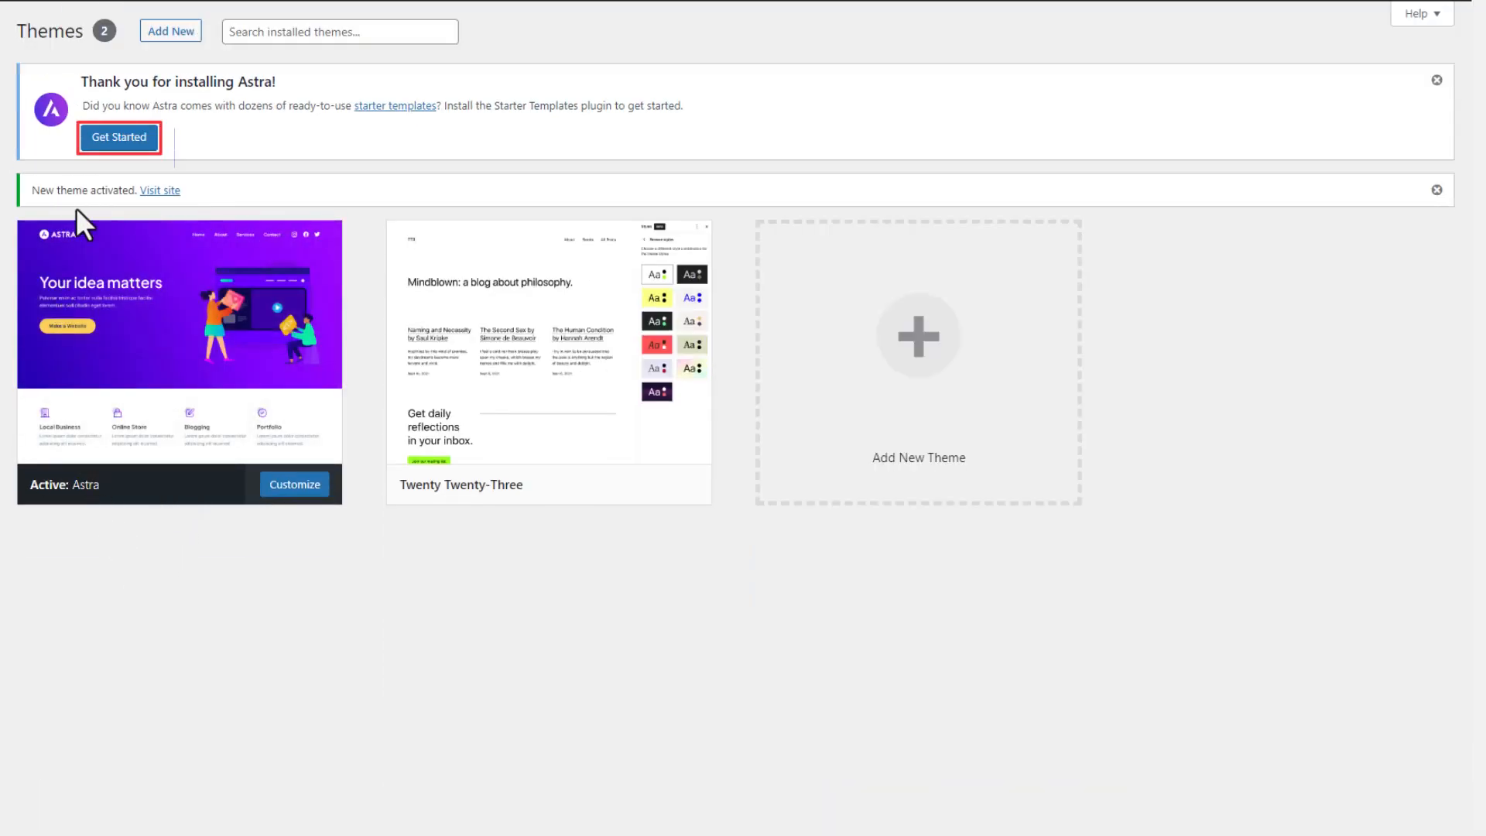
click(114, 139)
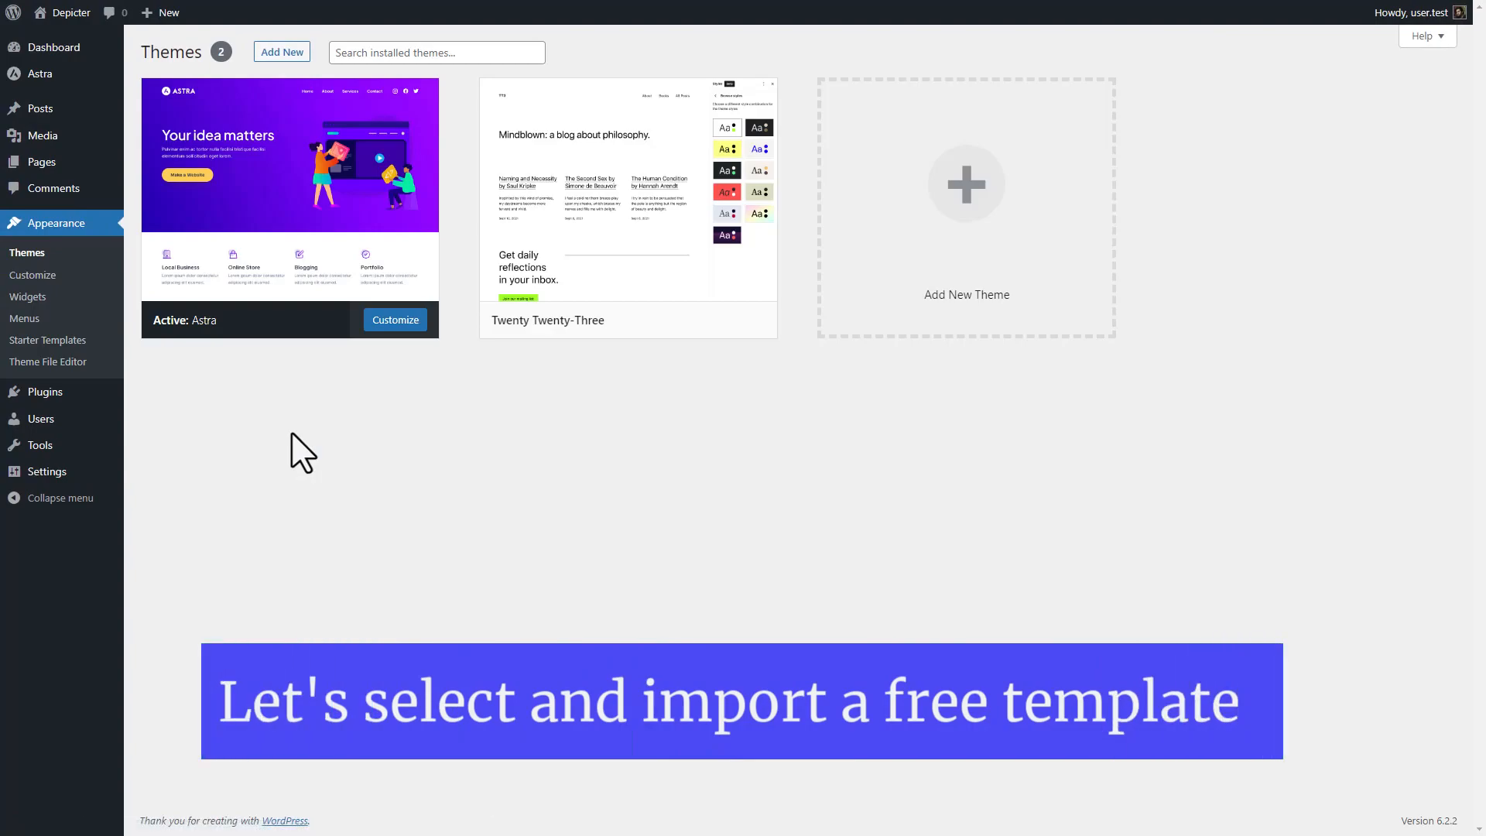
Start building a website from Starter Templates with Elementor as the page builder
click(48, 340)
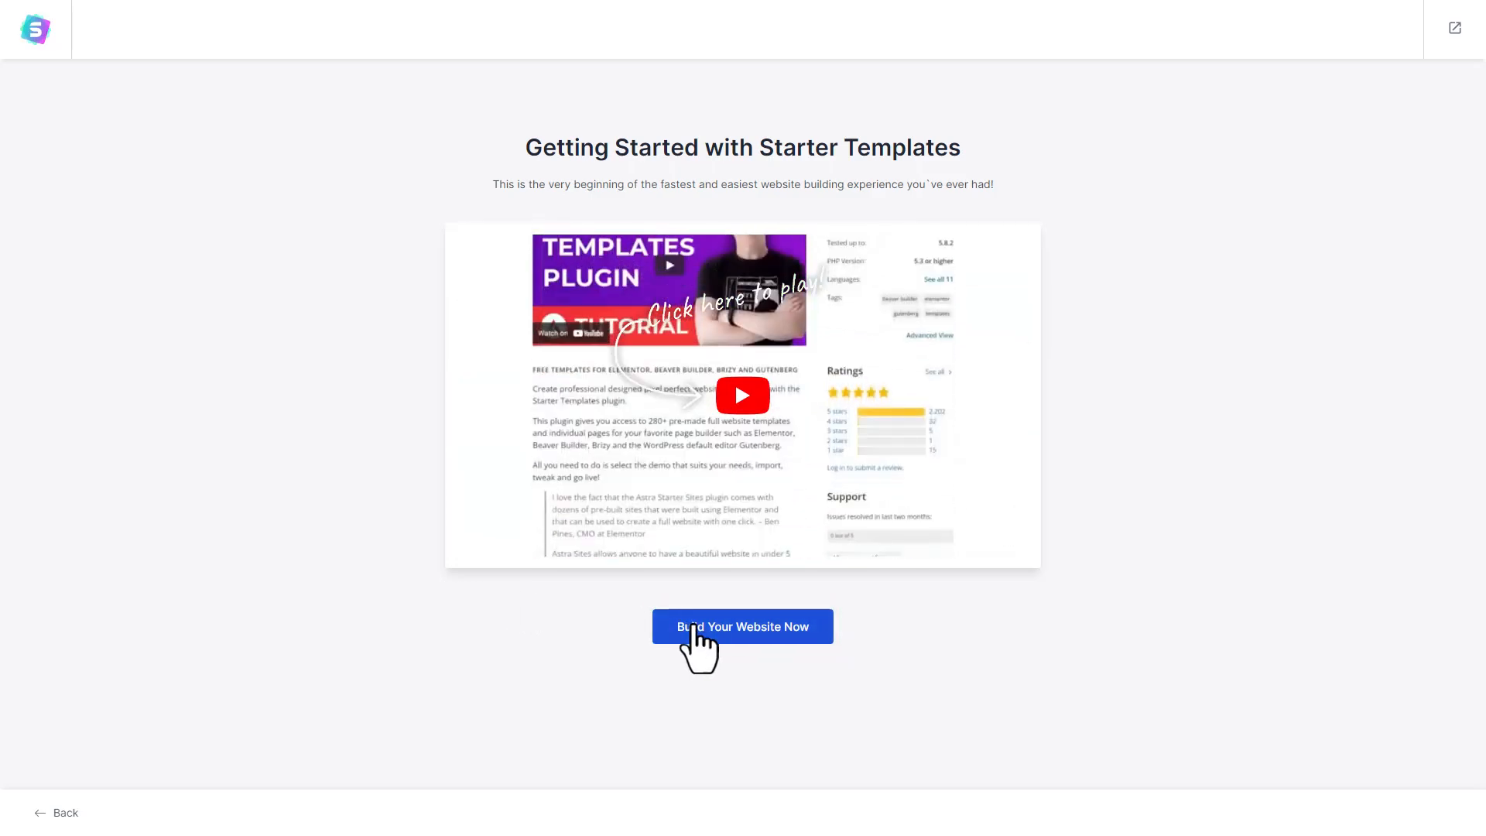
click(694, 628)
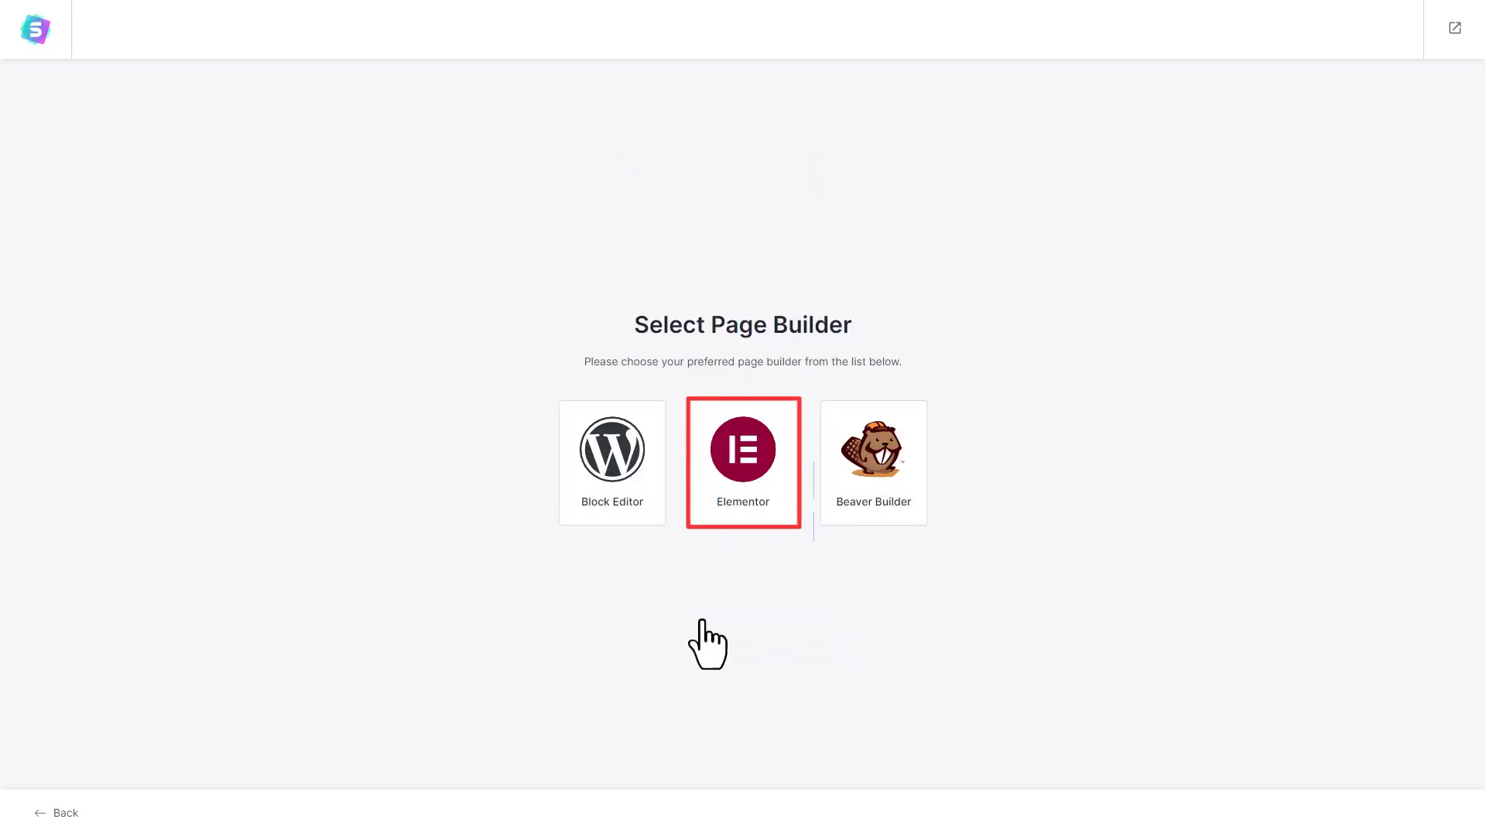
click(722, 482)
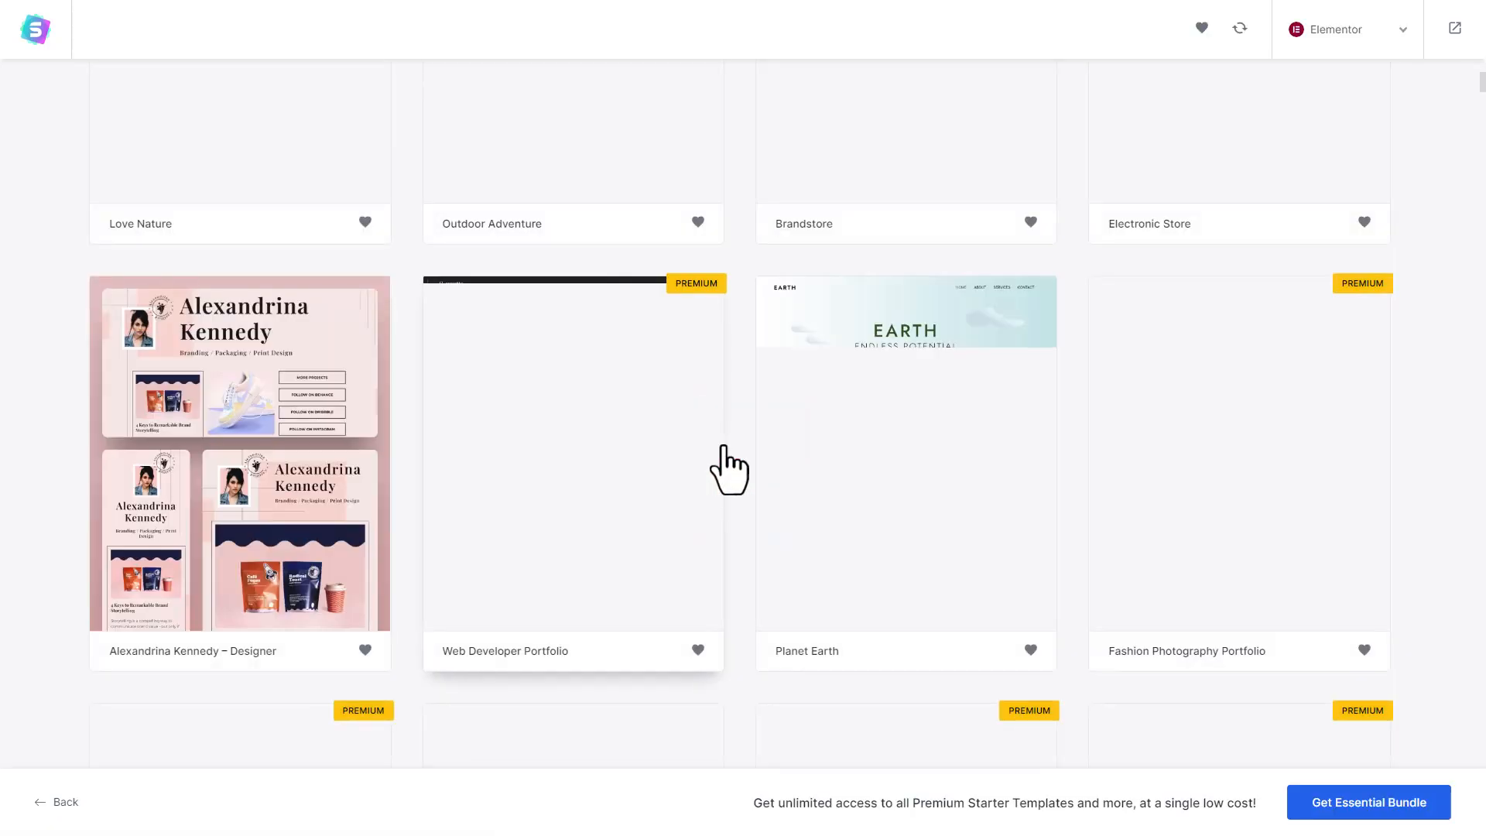
Choose the free Love Nature template, skipping the logo upload and keeping the default colors and DM Sans fonts
scroll(43, 425, up, 3)
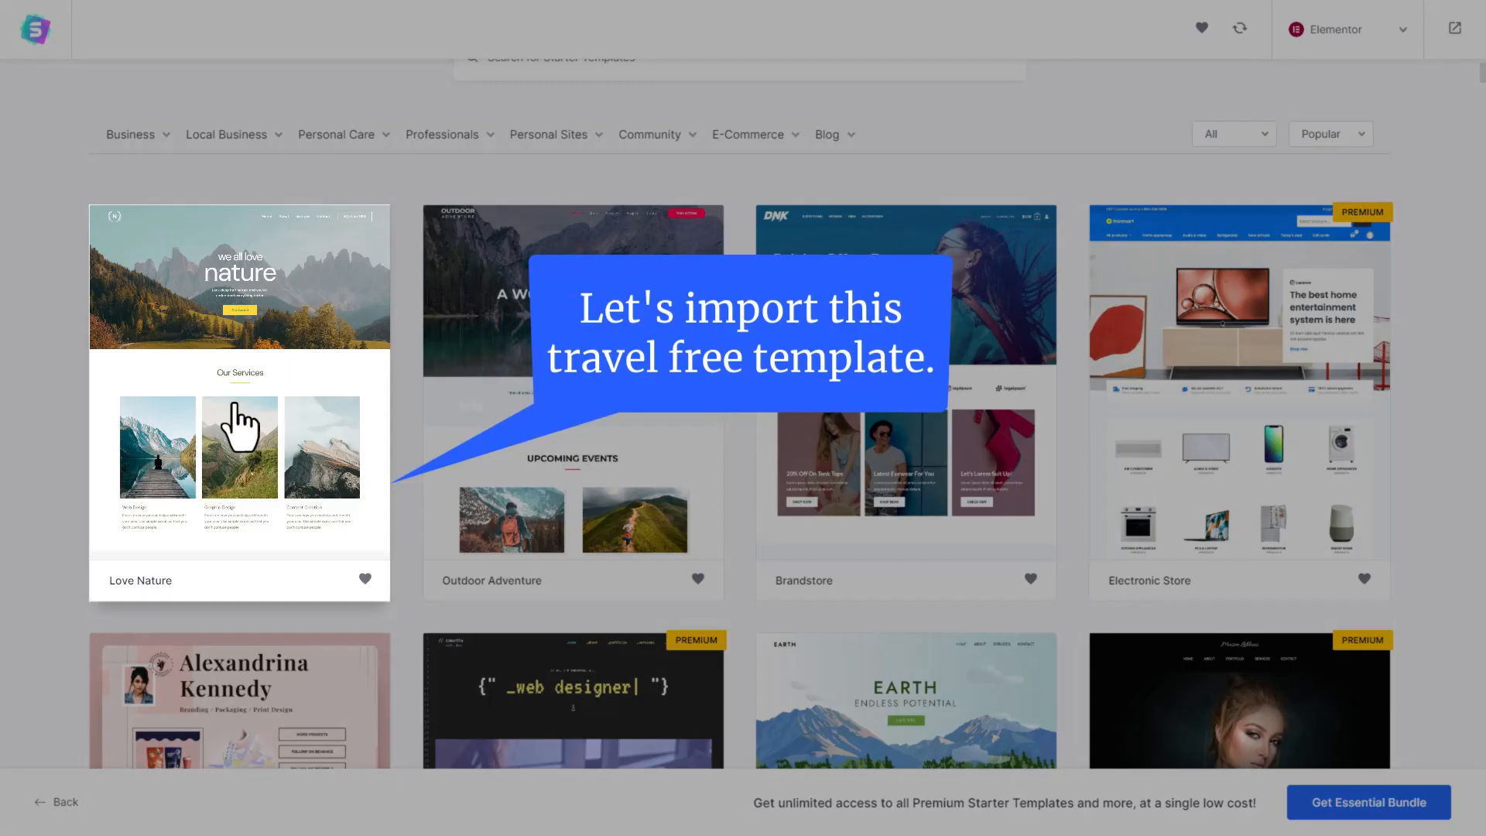
click(240, 427)
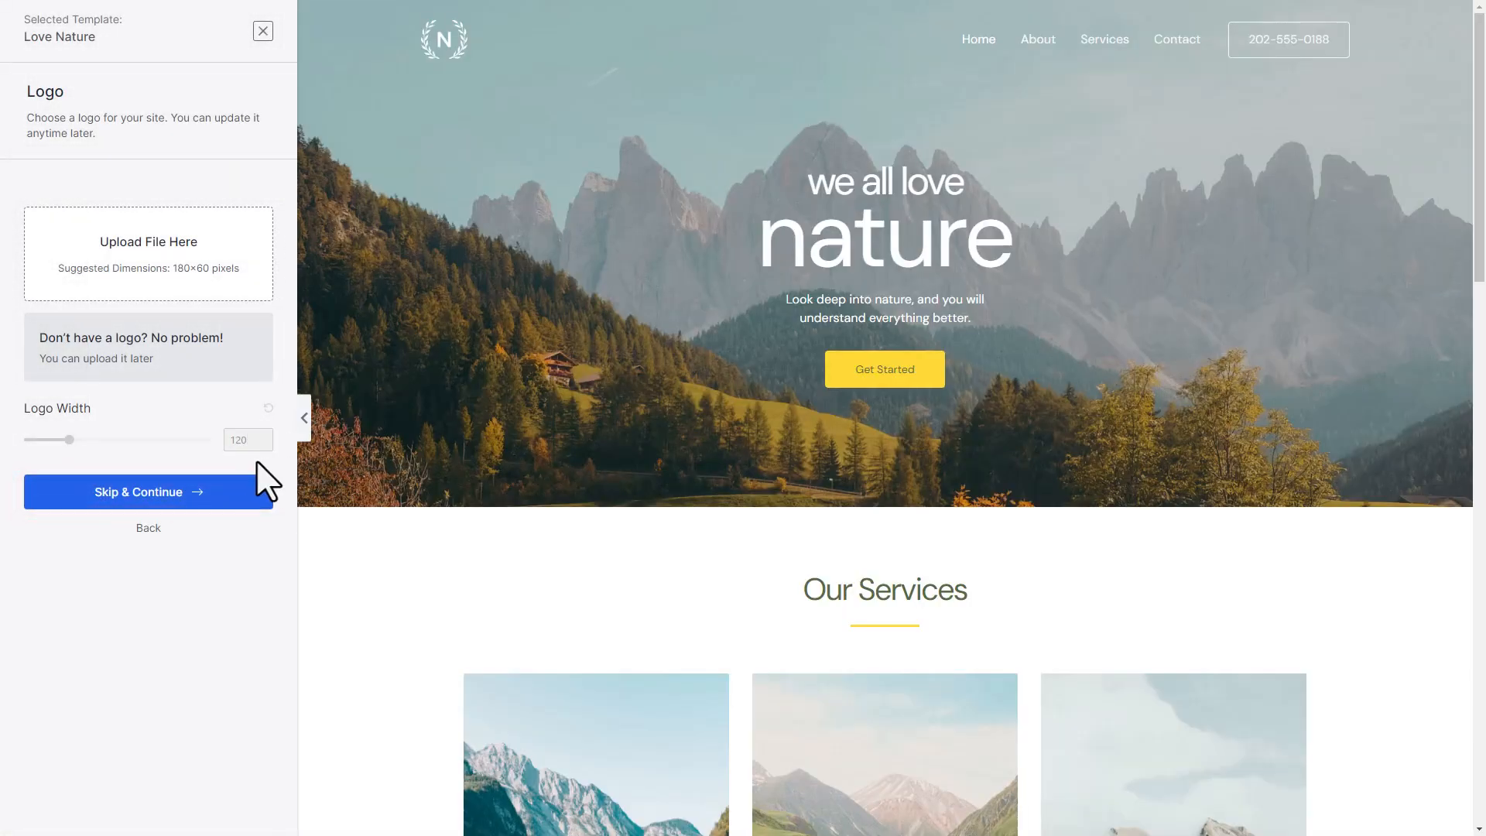
click(185, 495)
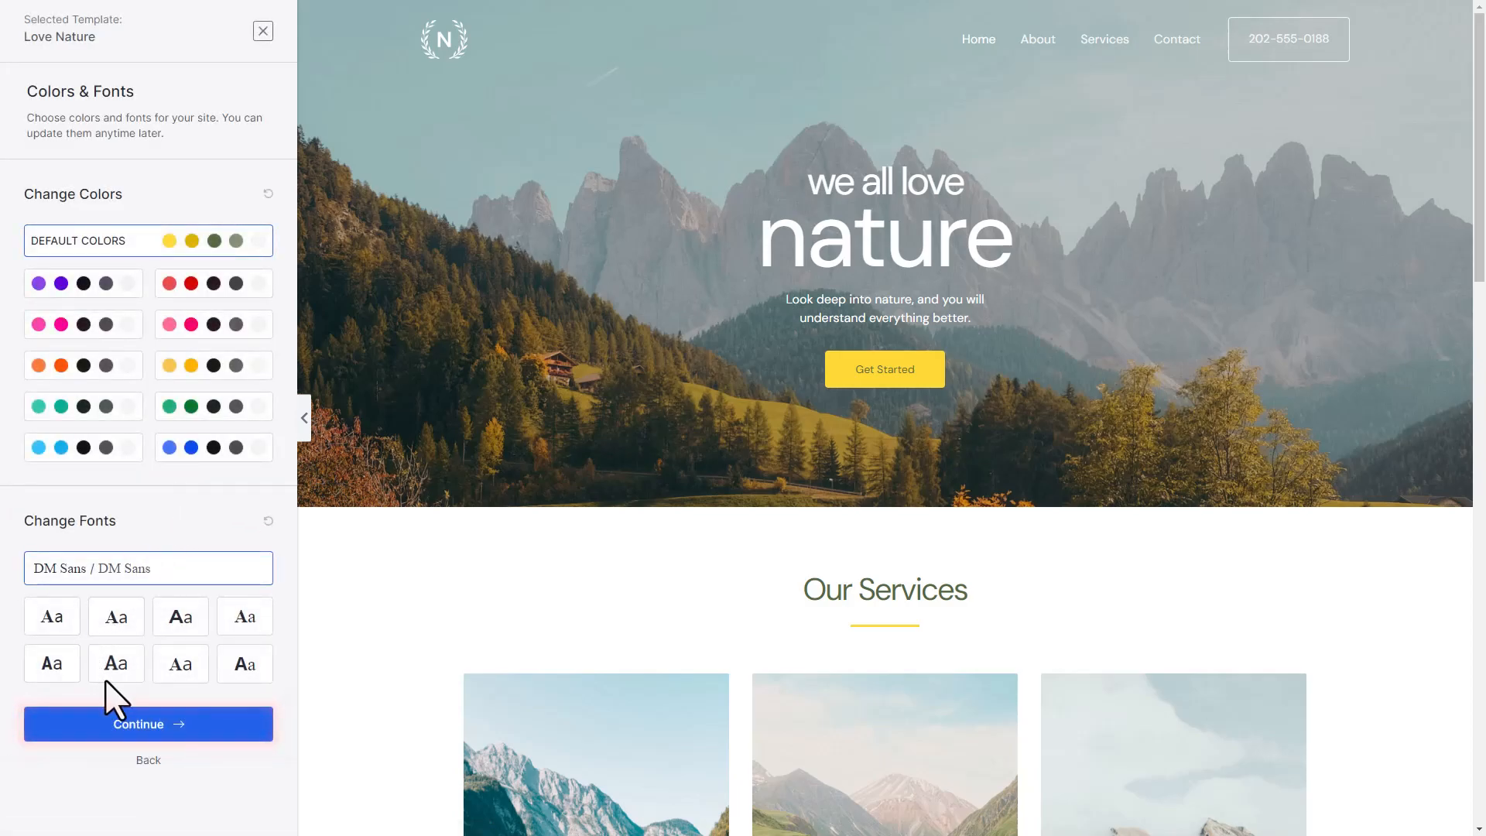
click(144, 731)
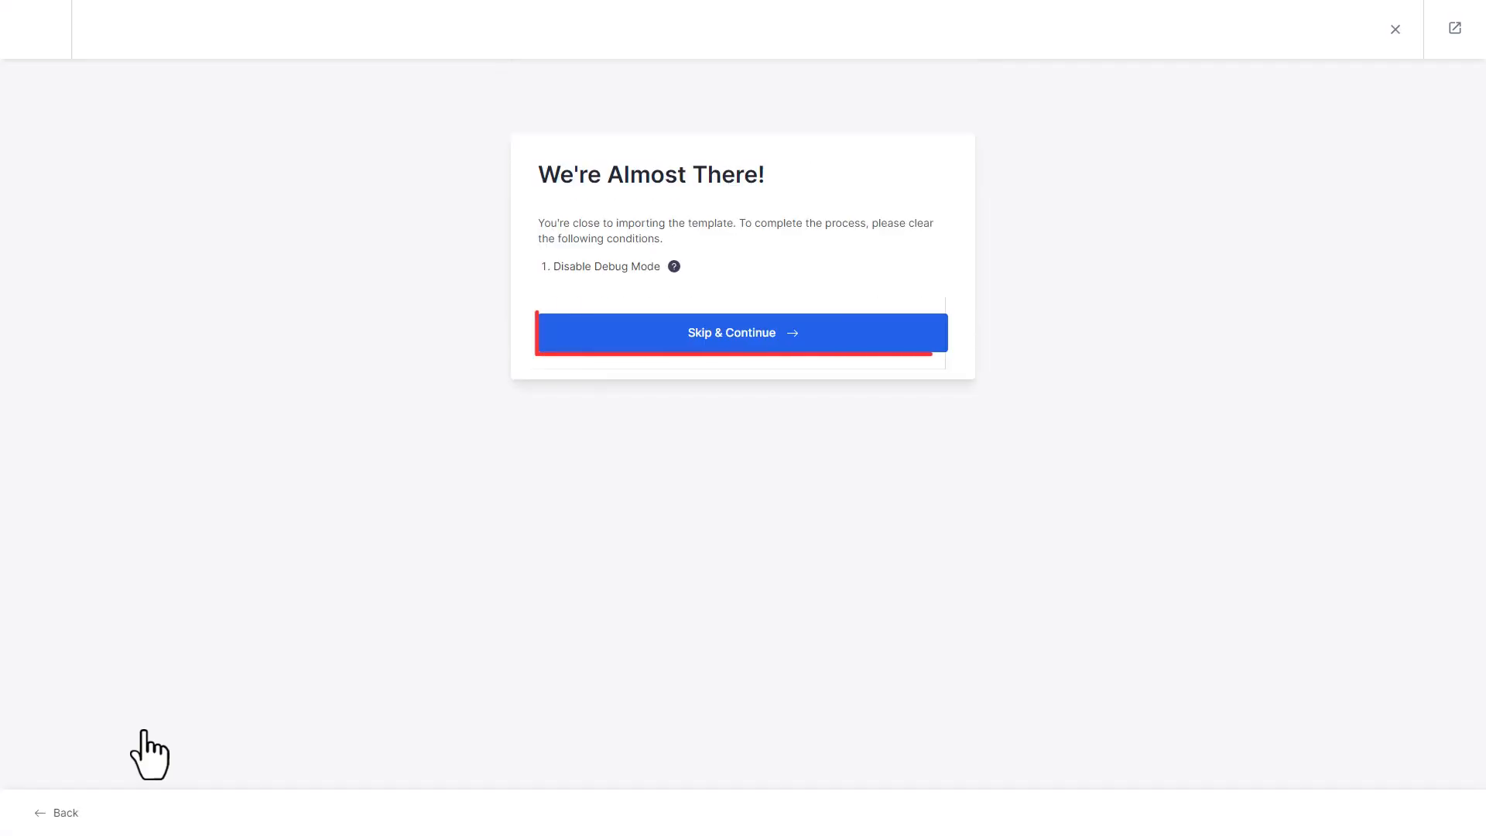
Skip the debug mode condition, build the website with the default import options, and look over the resulting homepage
click(663, 329)
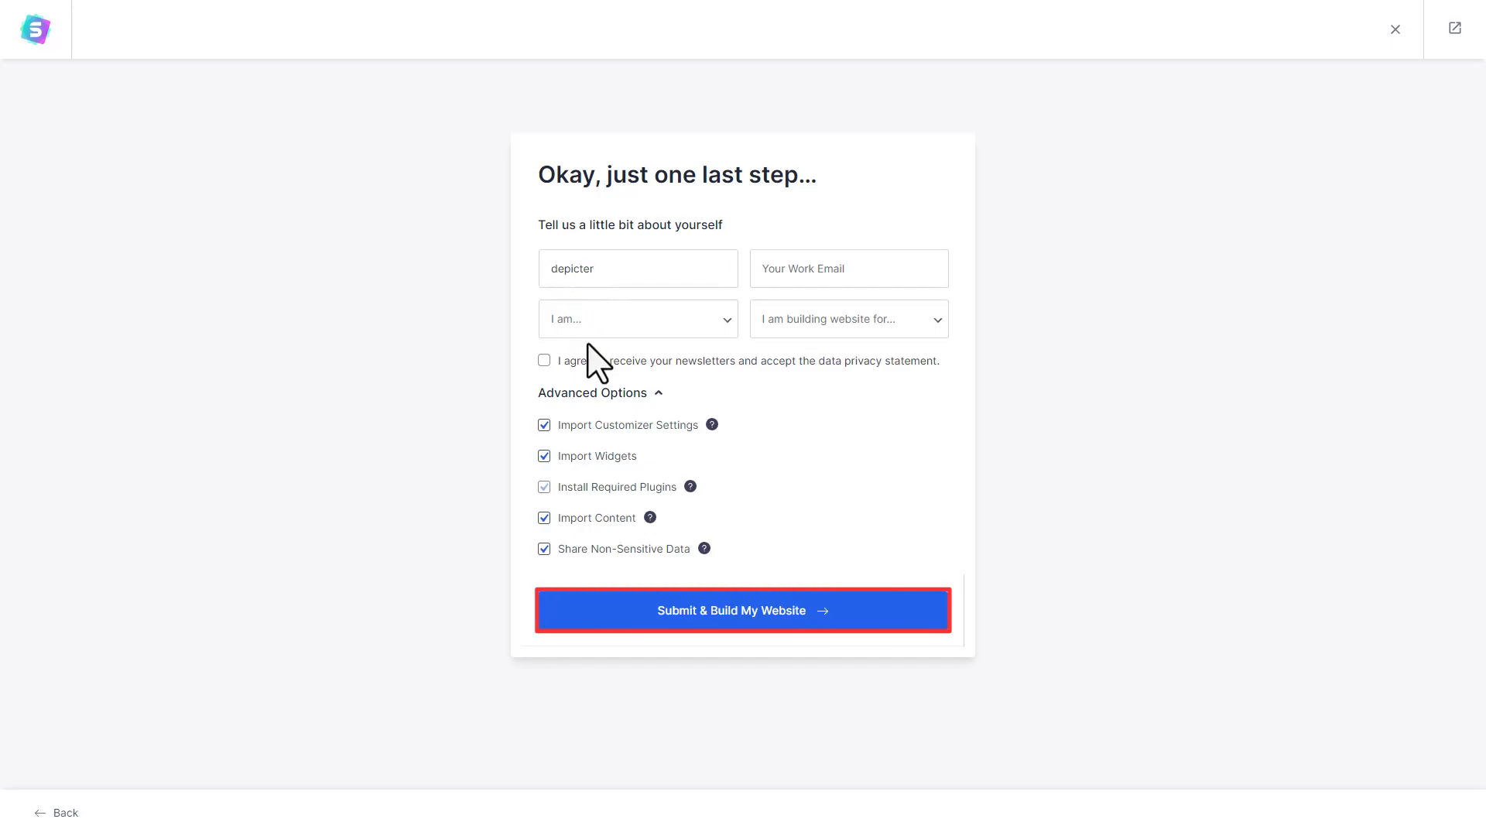
click(671, 617)
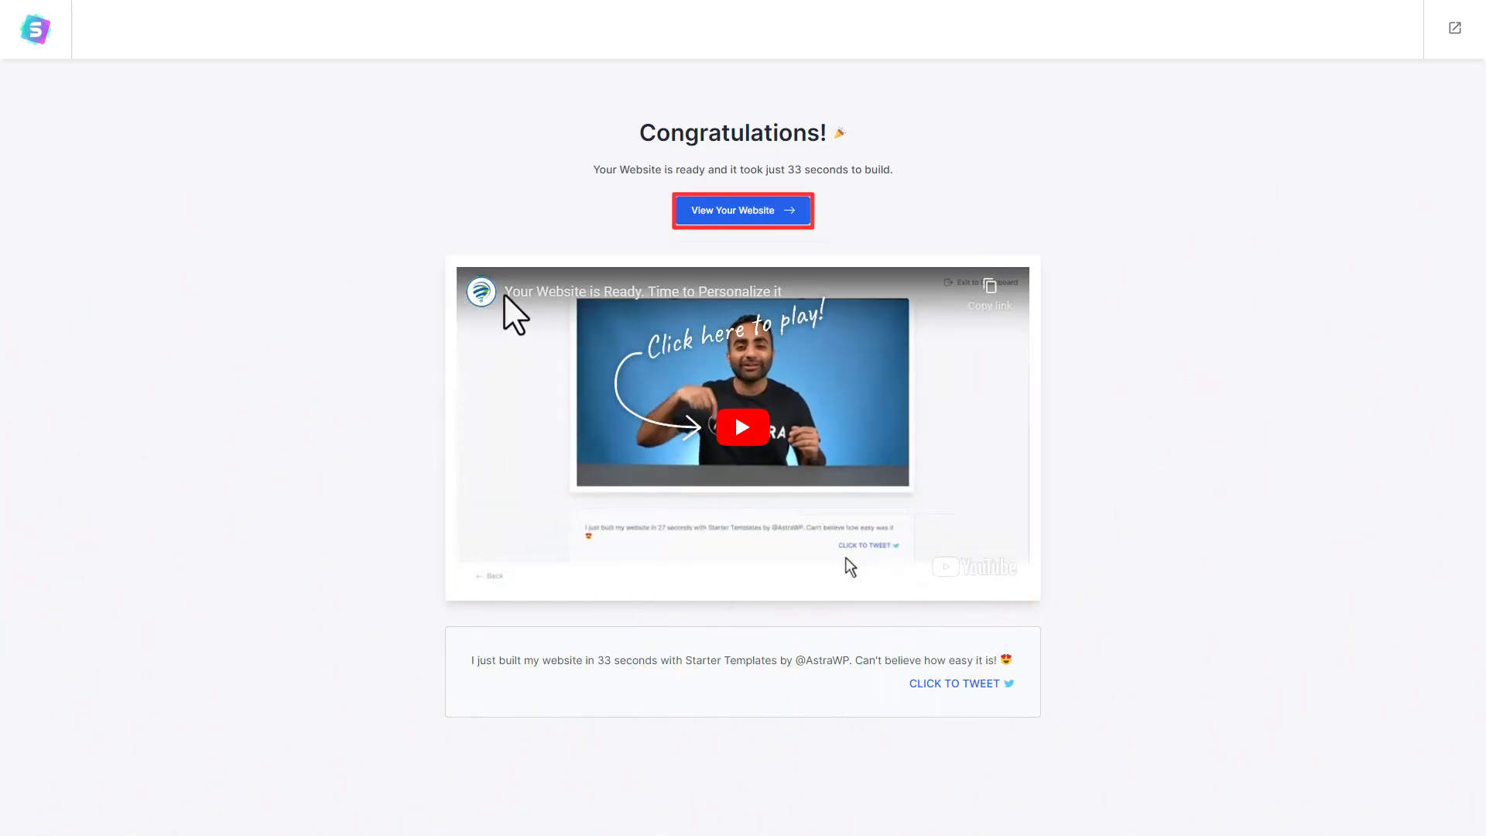
click(725, 213)
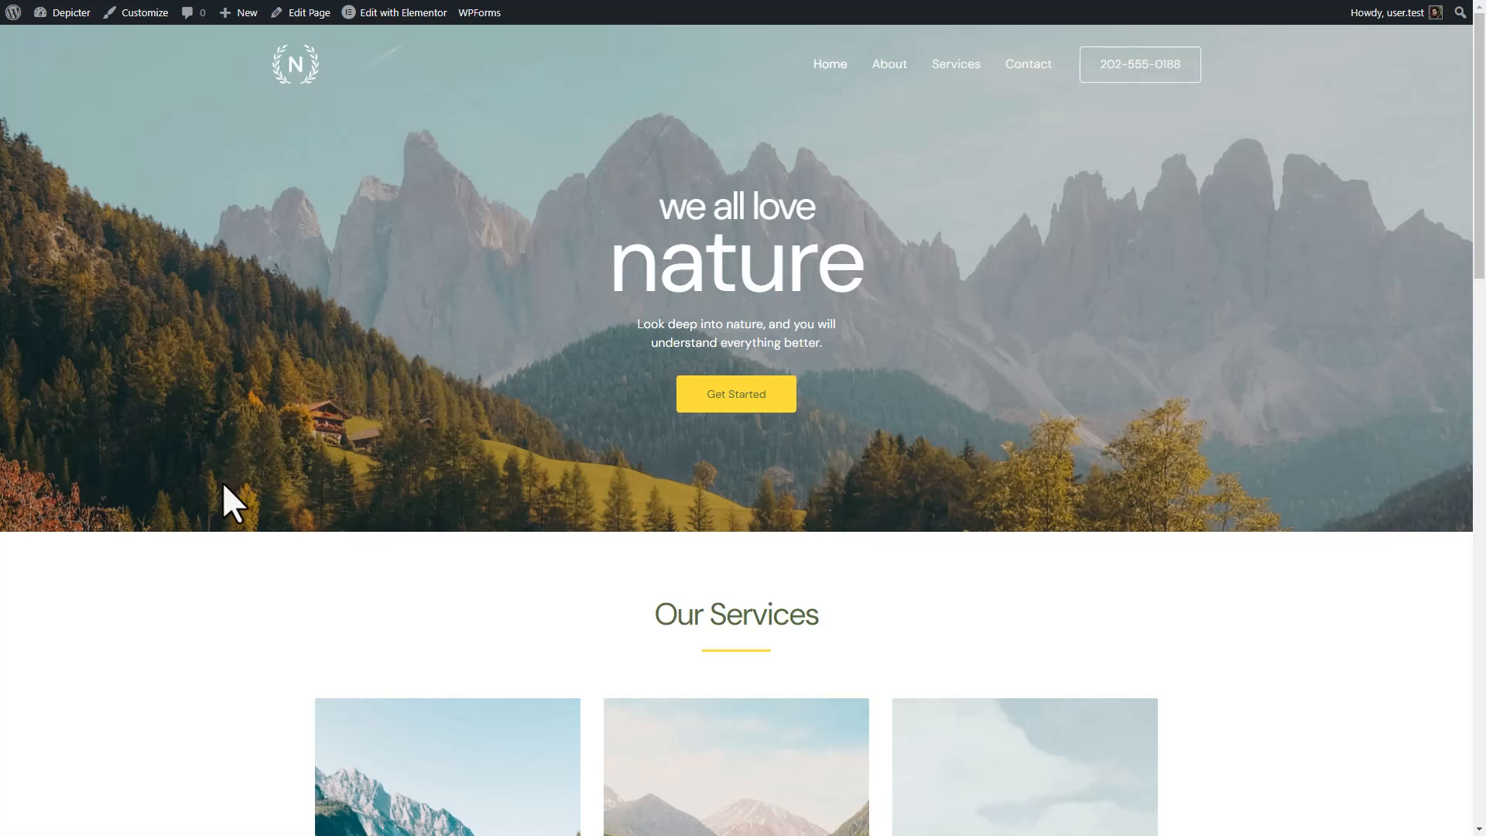
scroll(207, 555, down, 20)
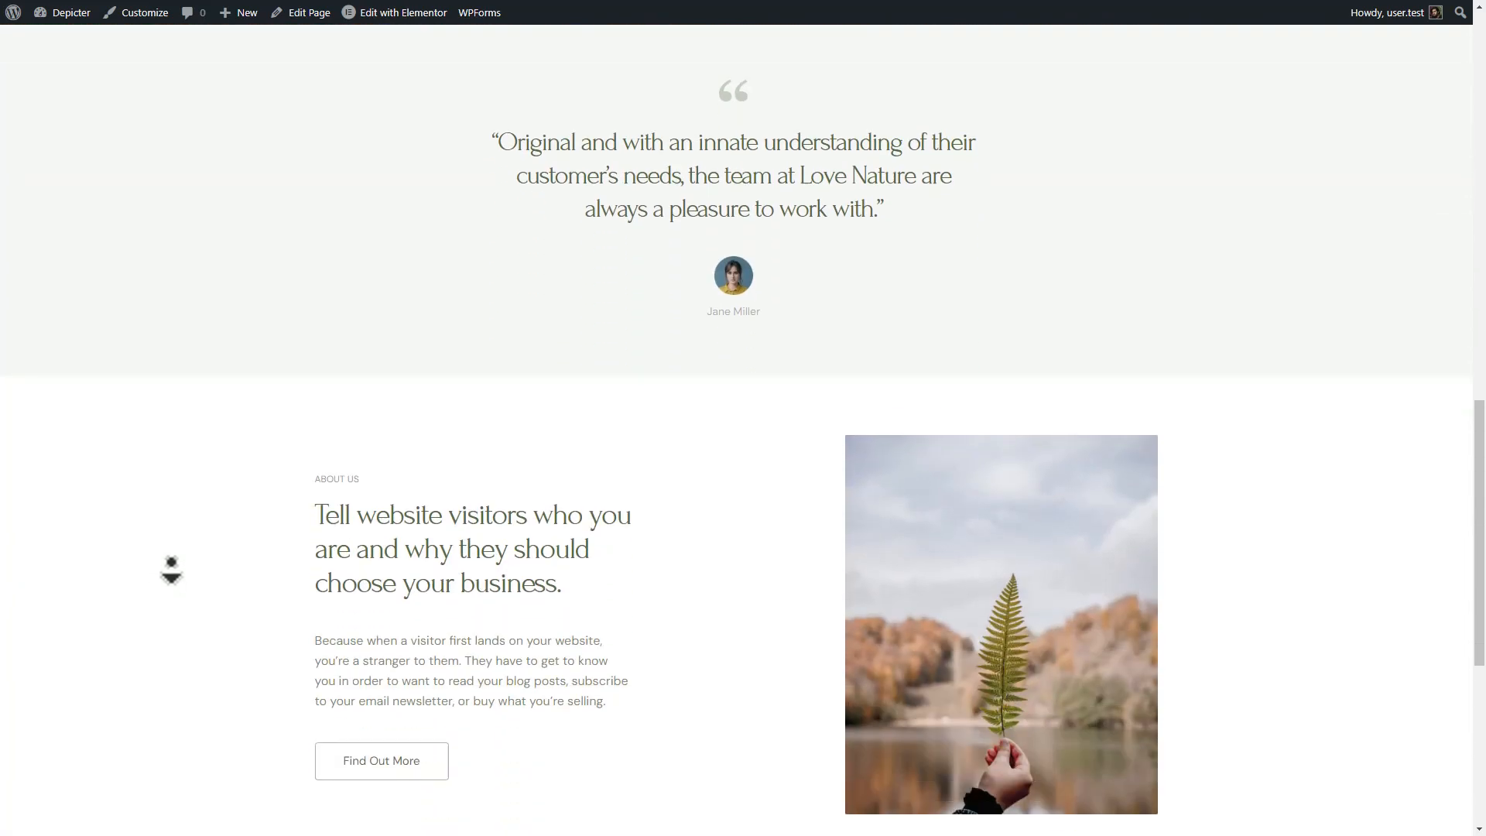
scroll(170, 531, up, 20)
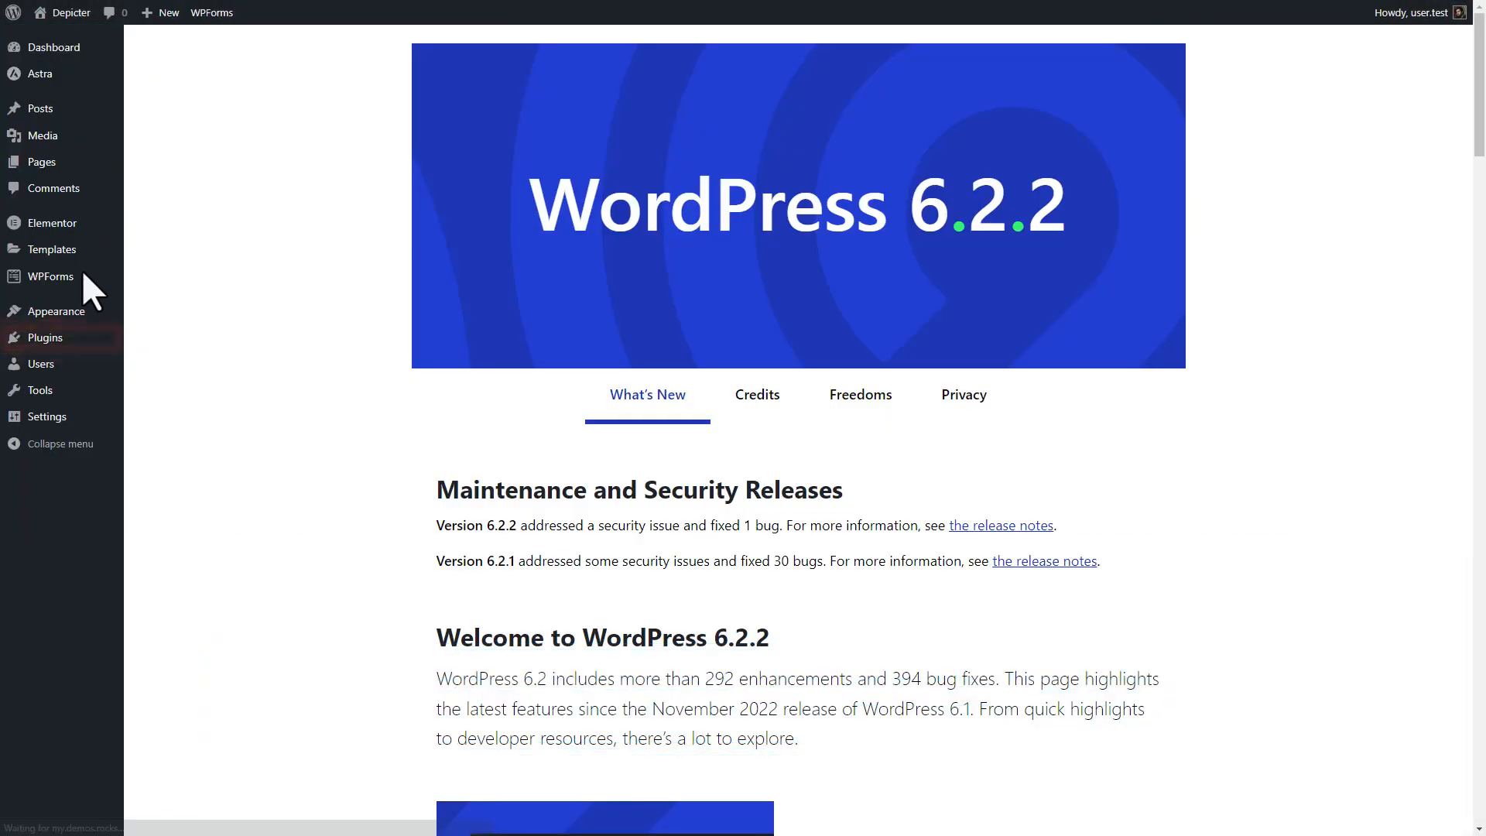
Search the plugin directory for "Depicter", and install and activate the Depicter plugin
mouse_move(75, 343)
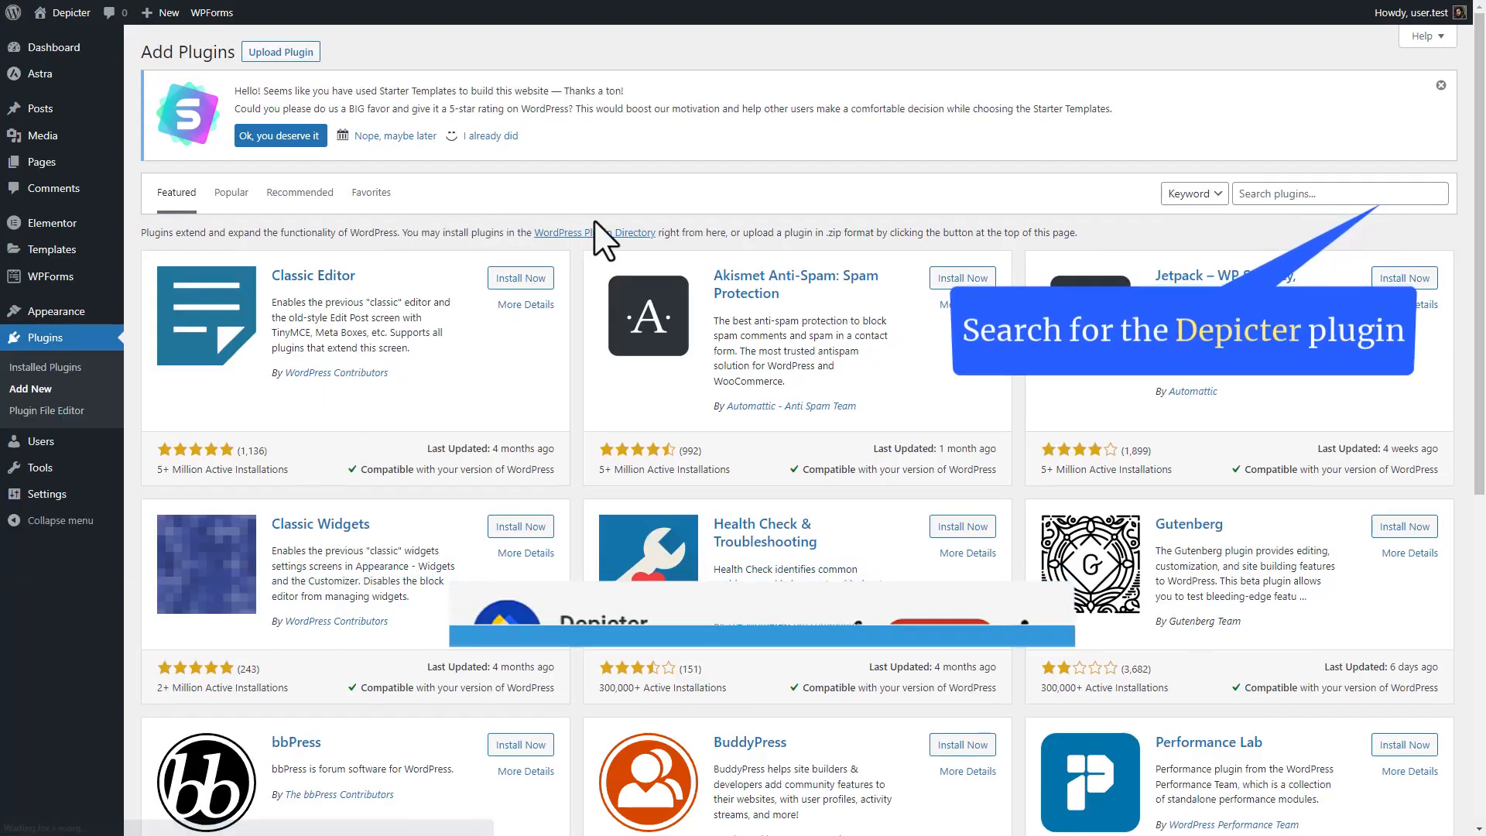
text(Depu)
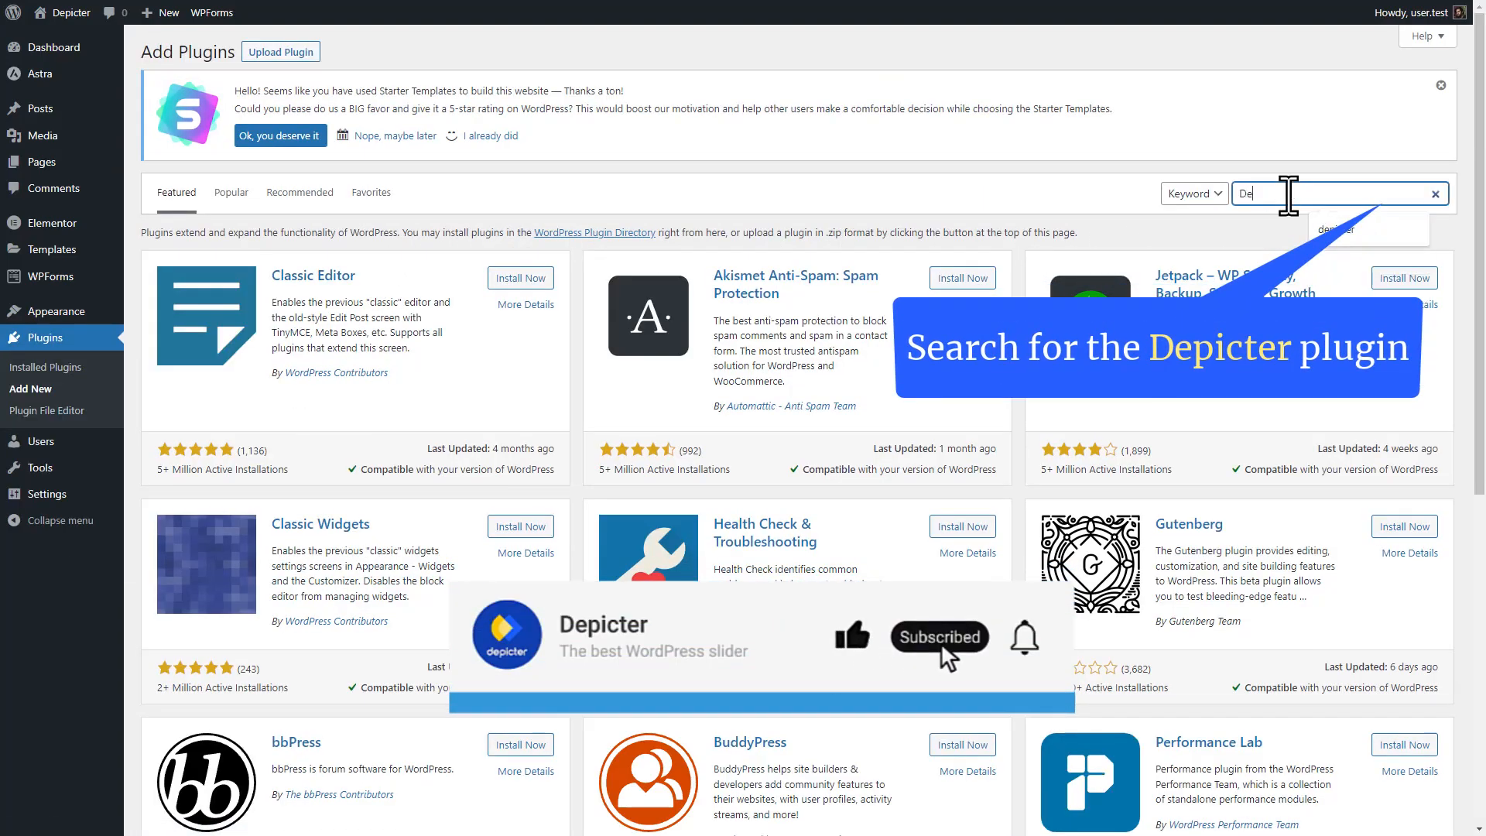
text(cter)
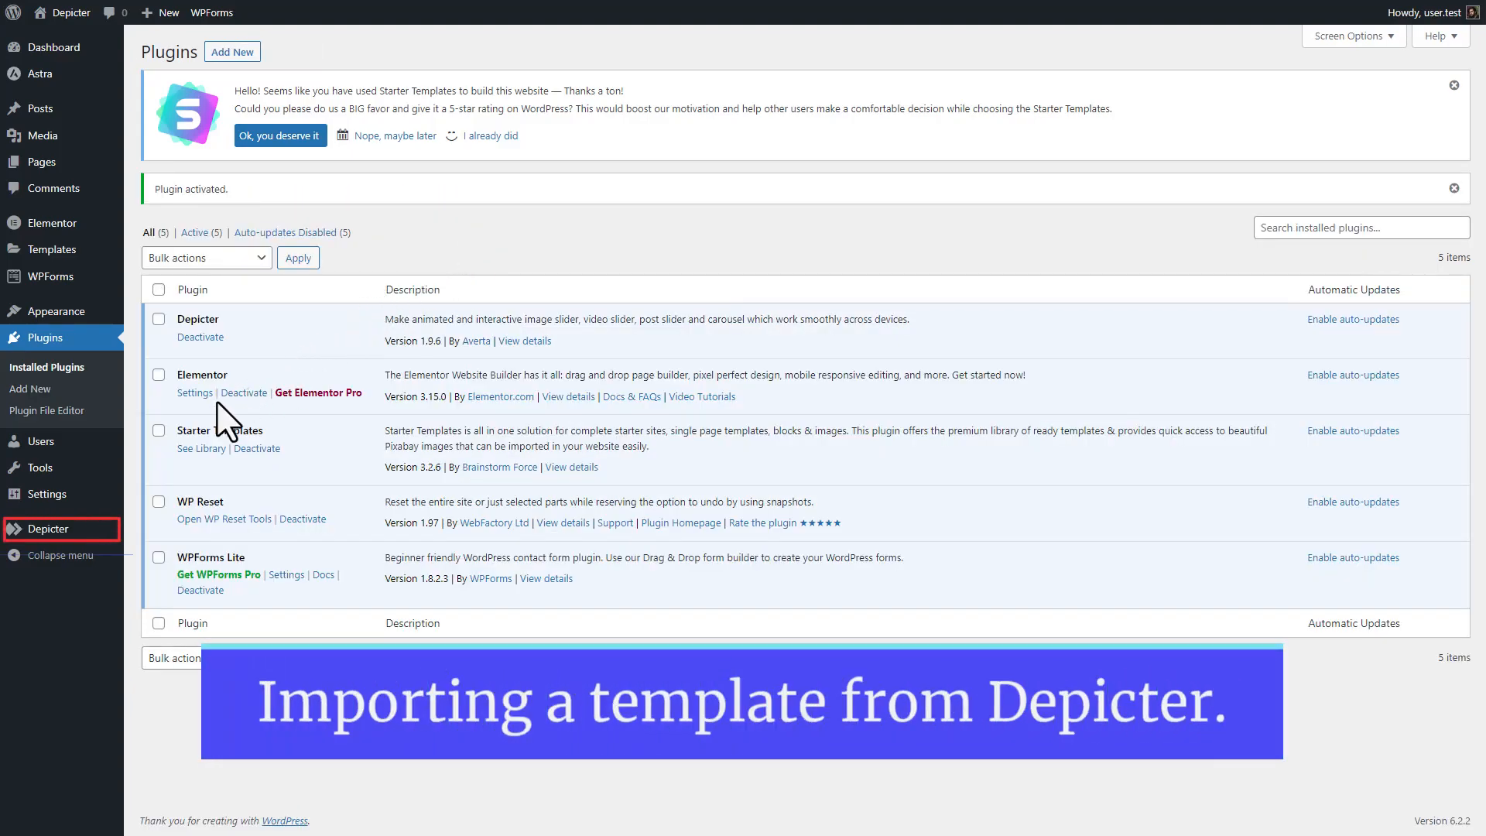
Create a new Depicter slider by importing the free Adventurer template, and publish it
mouse_move(58, 534)
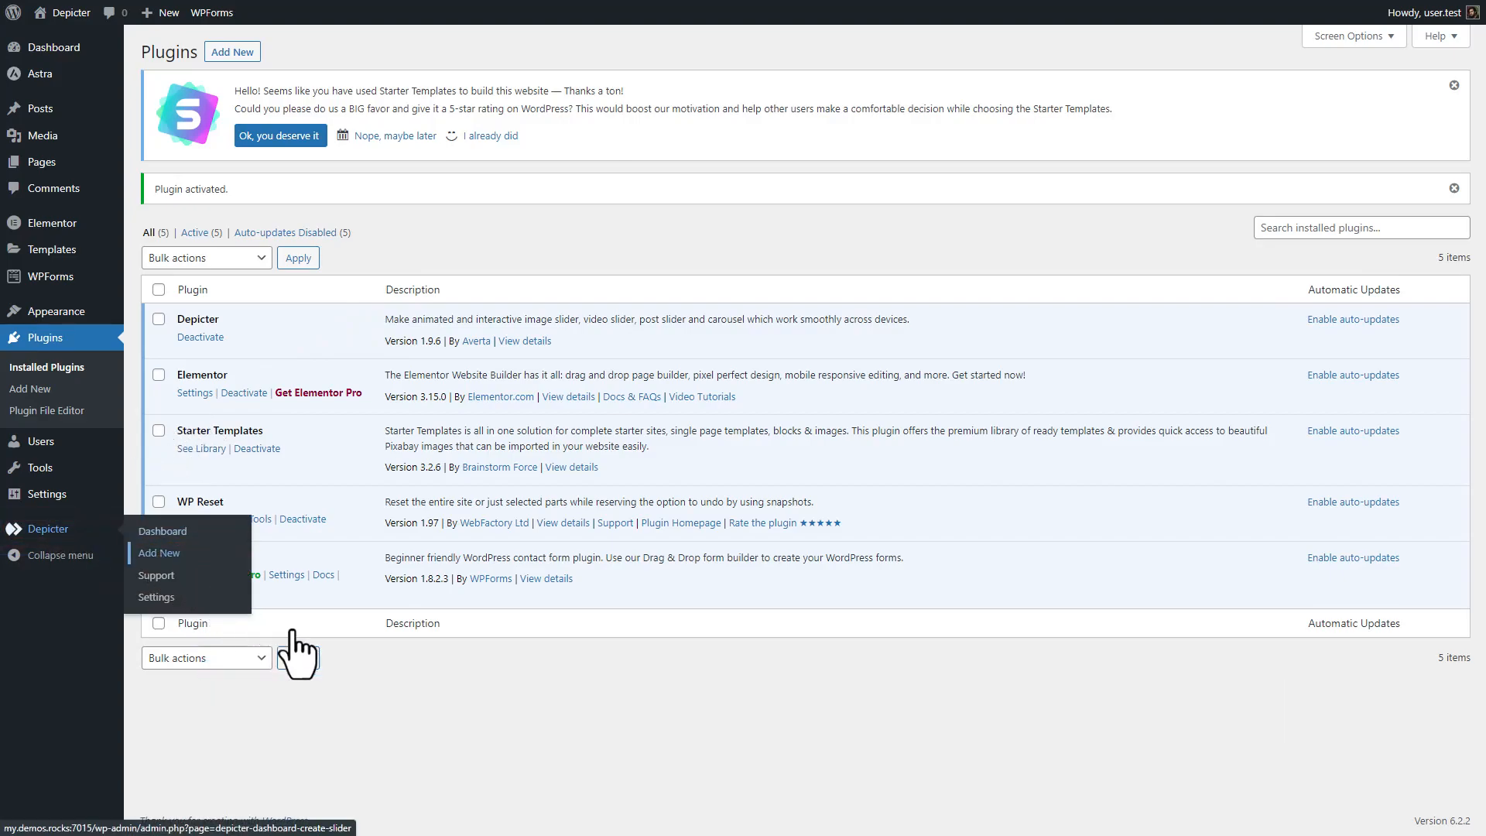
click(158, 552)
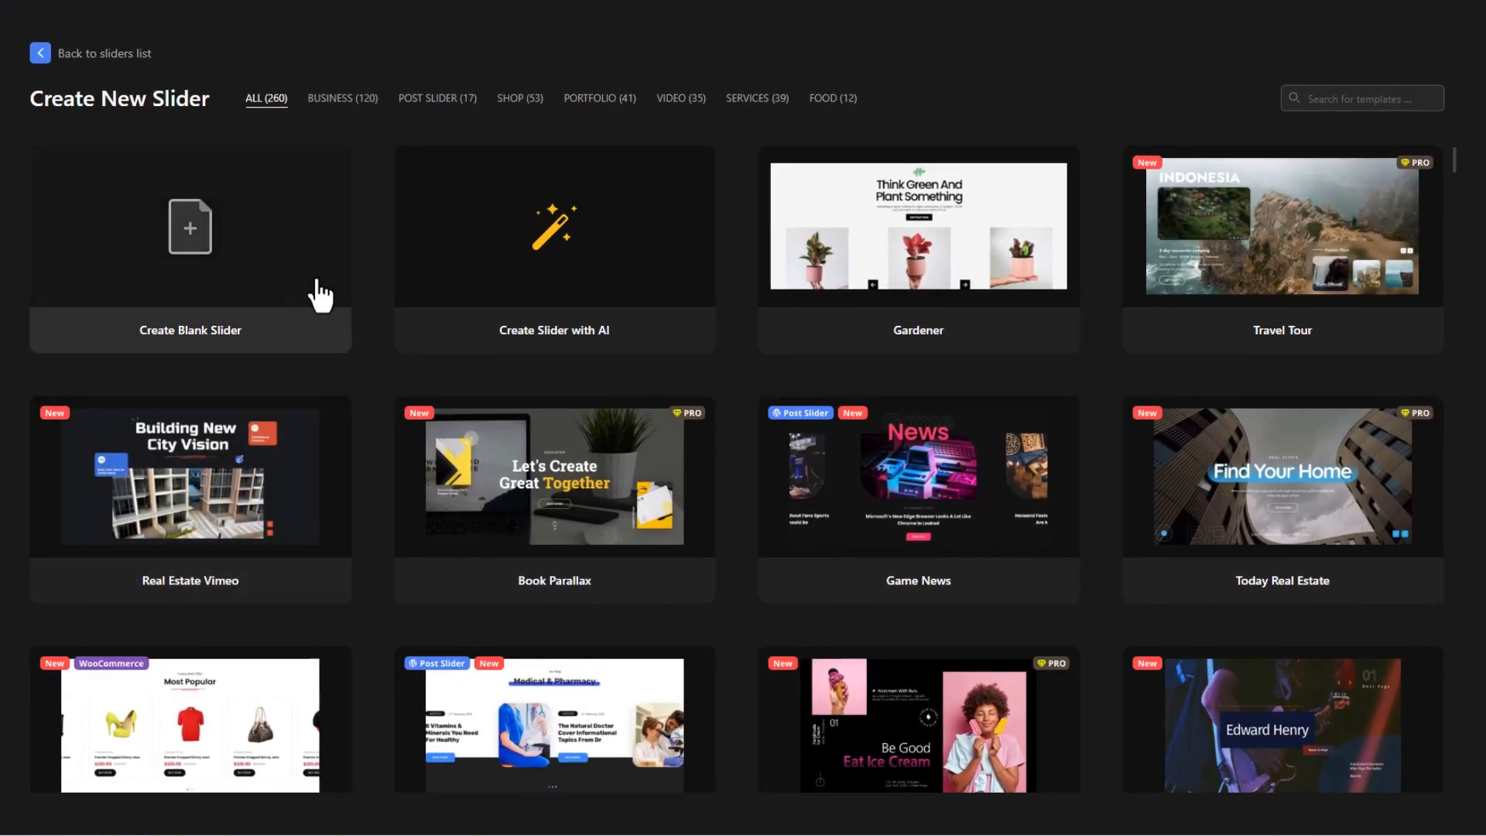
drag(1455, 164, 1484, 387)
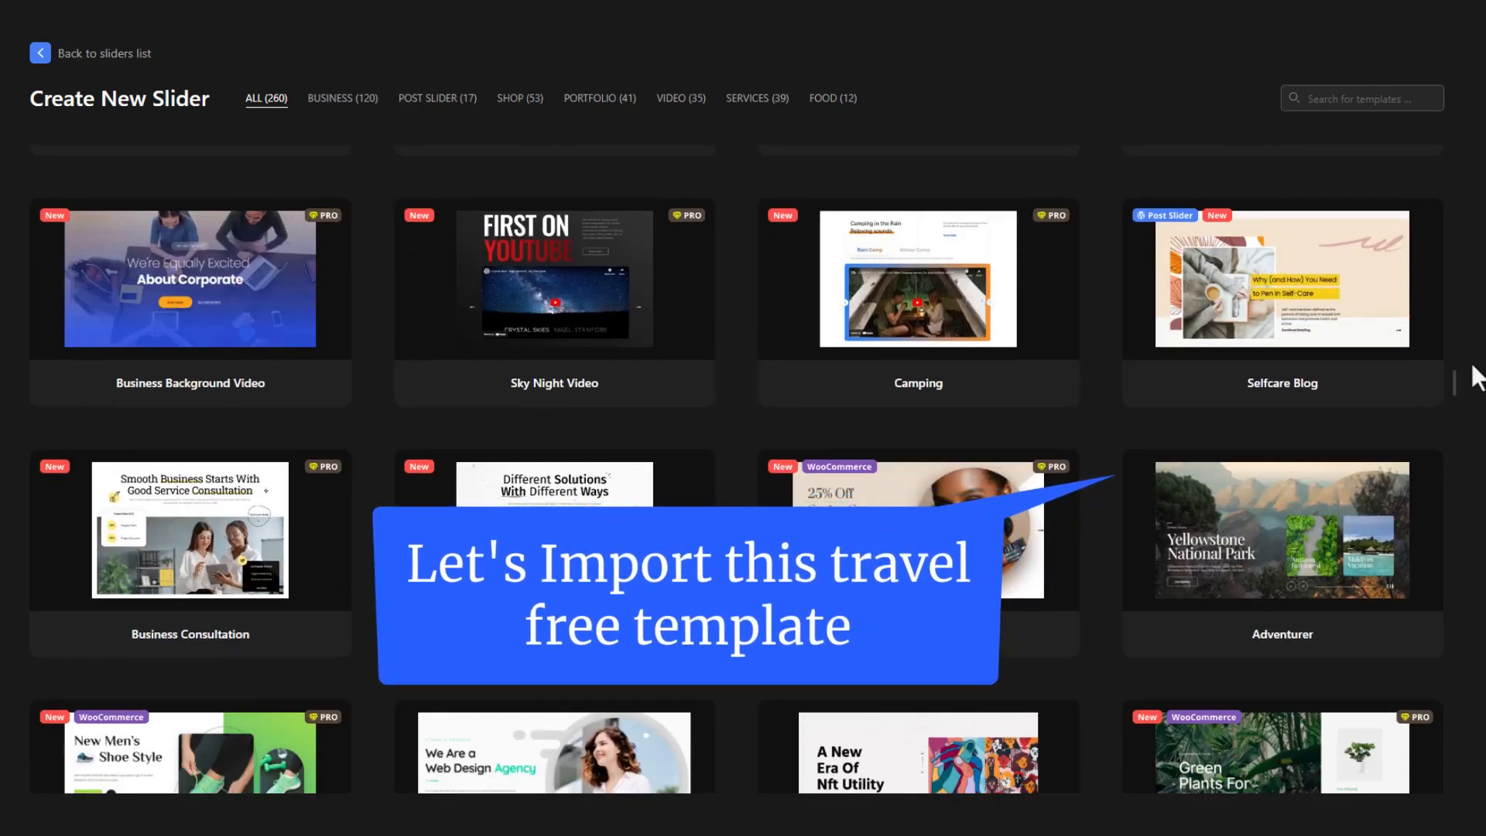
mouse_move(1350, 530)
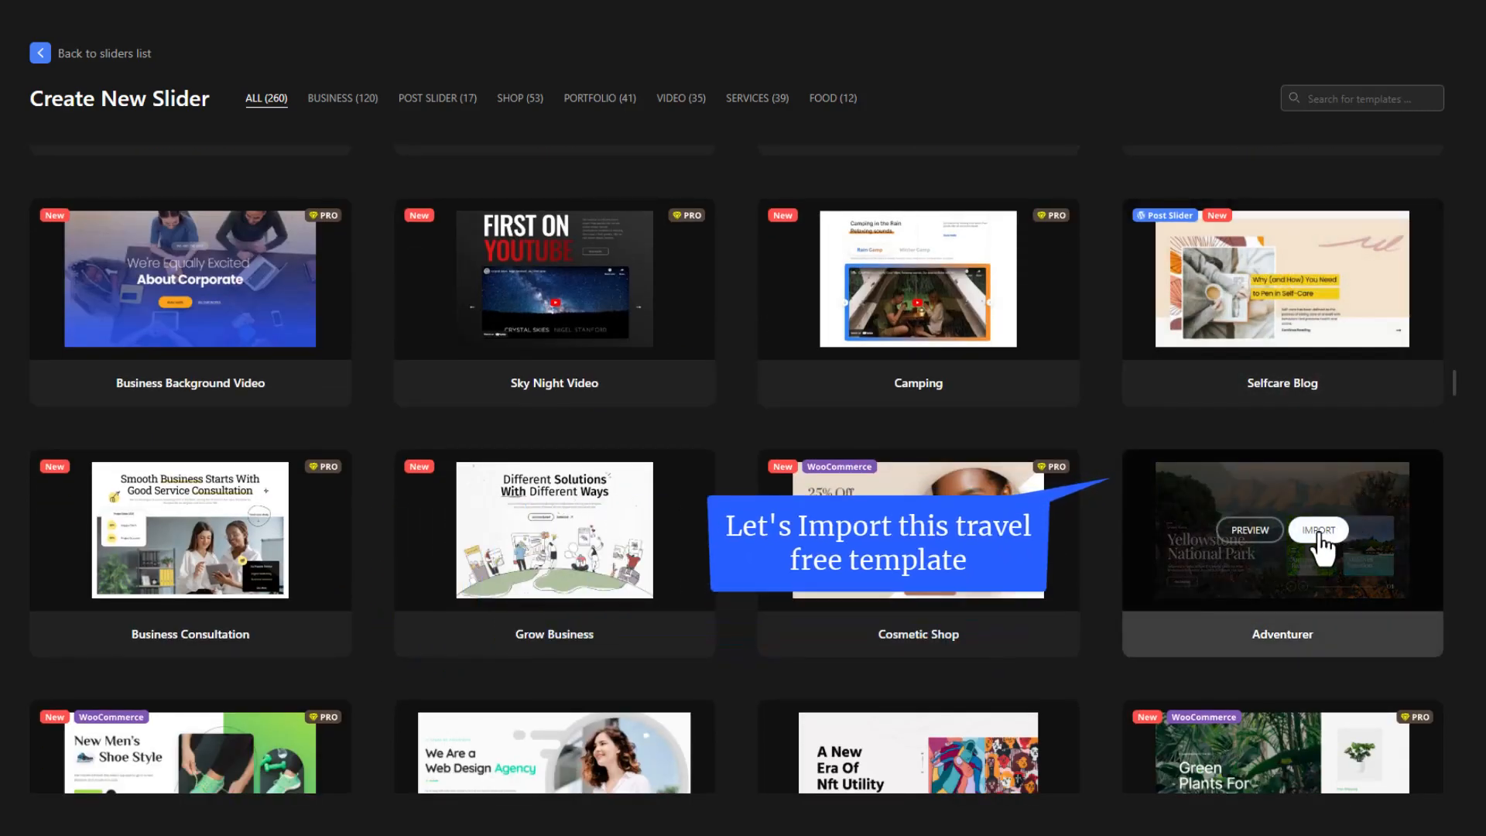
click(1319, 533)
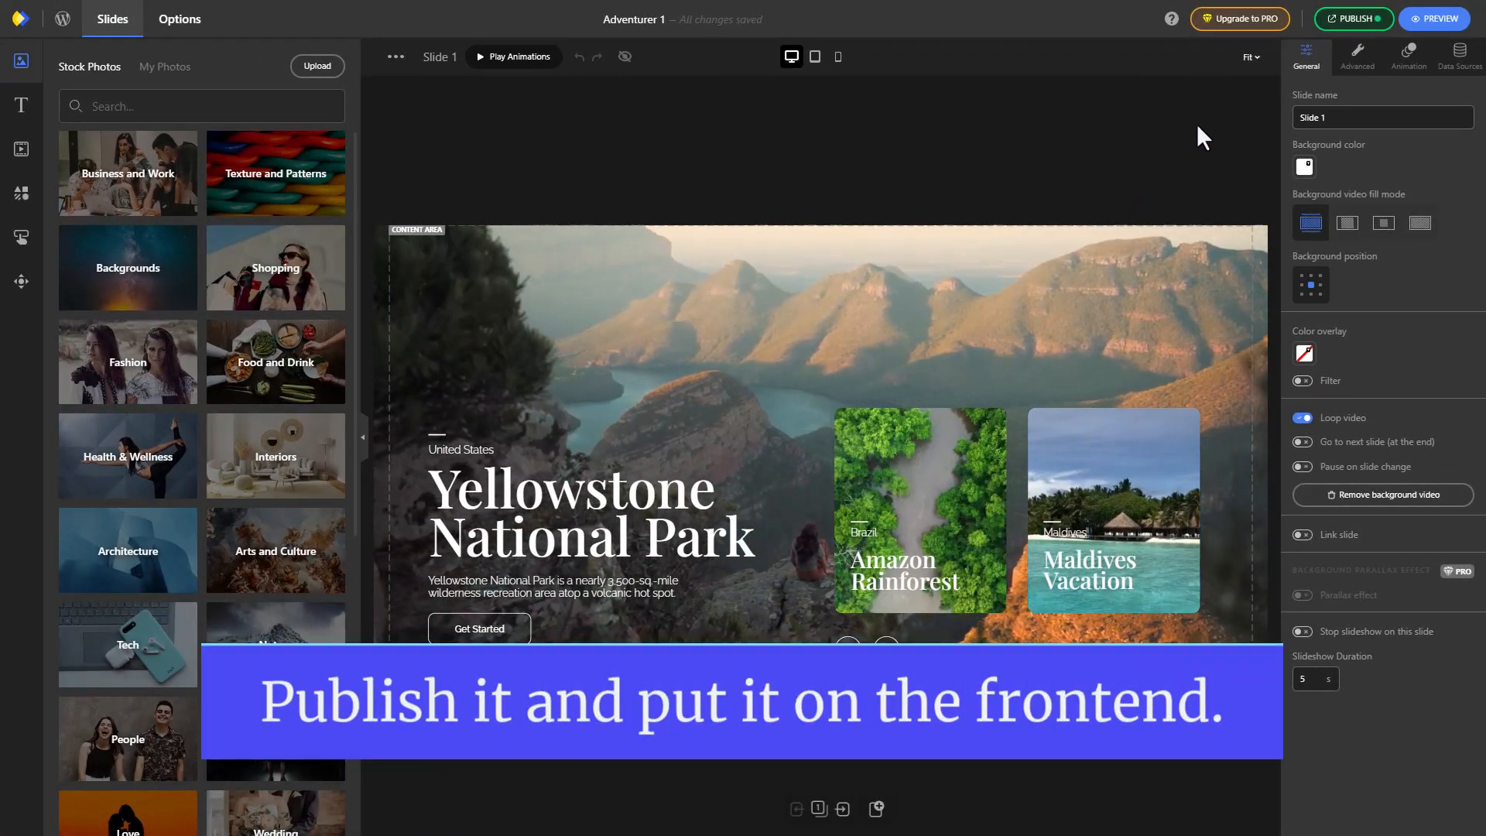
click(1351, 23)
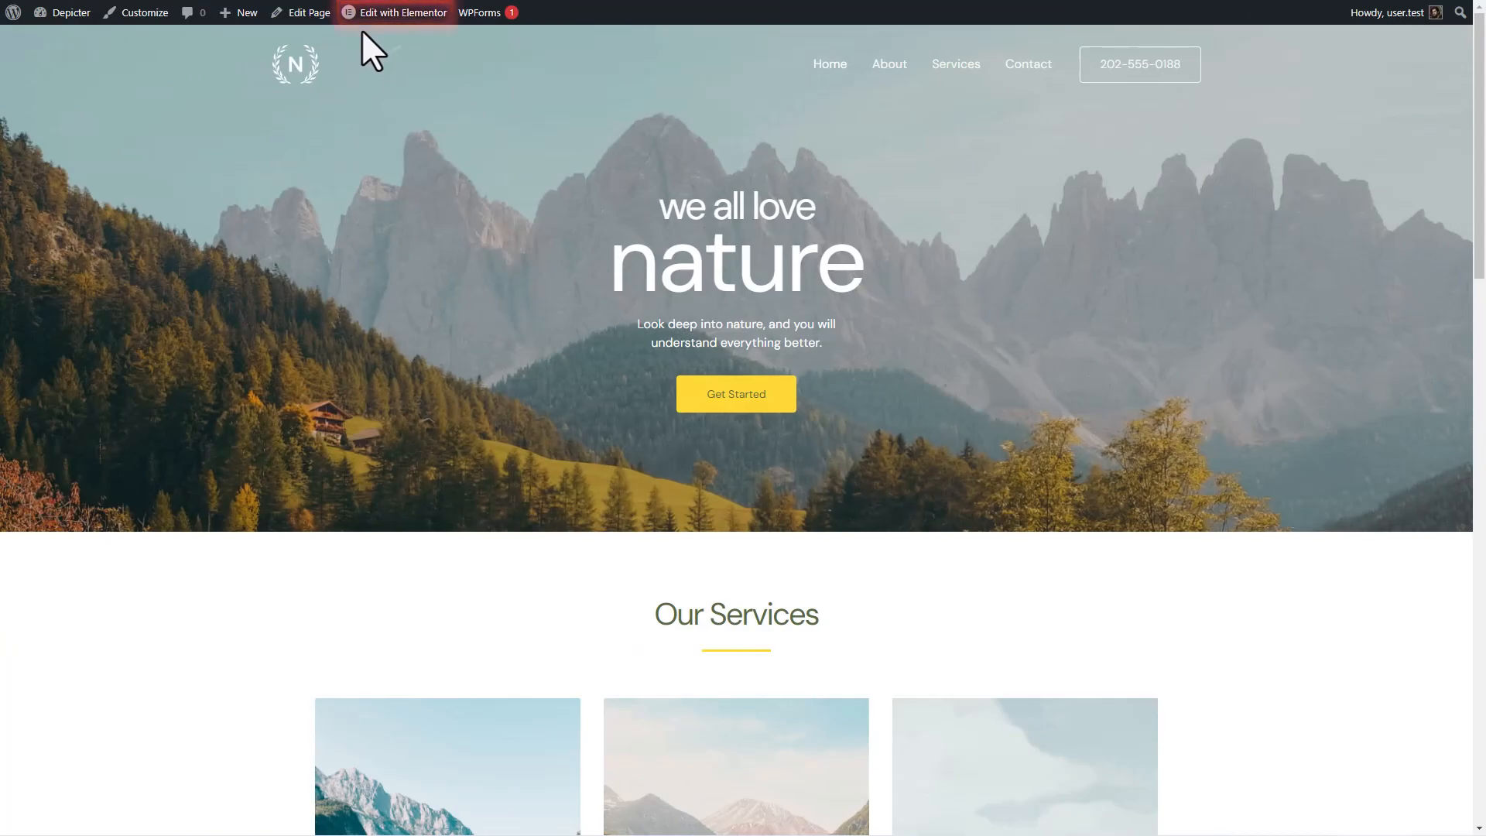
Open the homepage for editing with Elementor and delete the "we all love nature" hero section
click(372, 13)
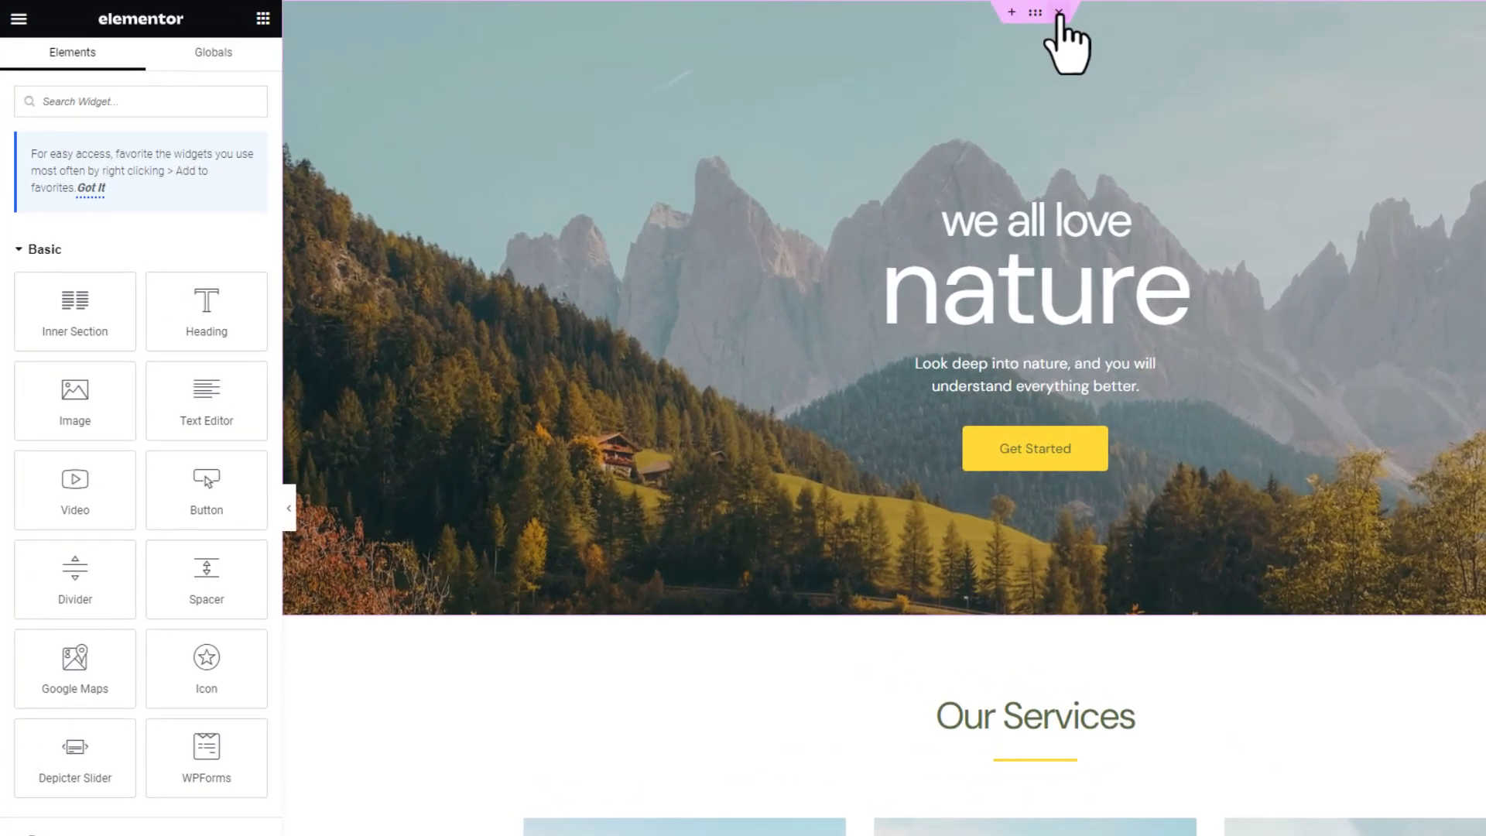
scroll(1067, 37, down, 8)
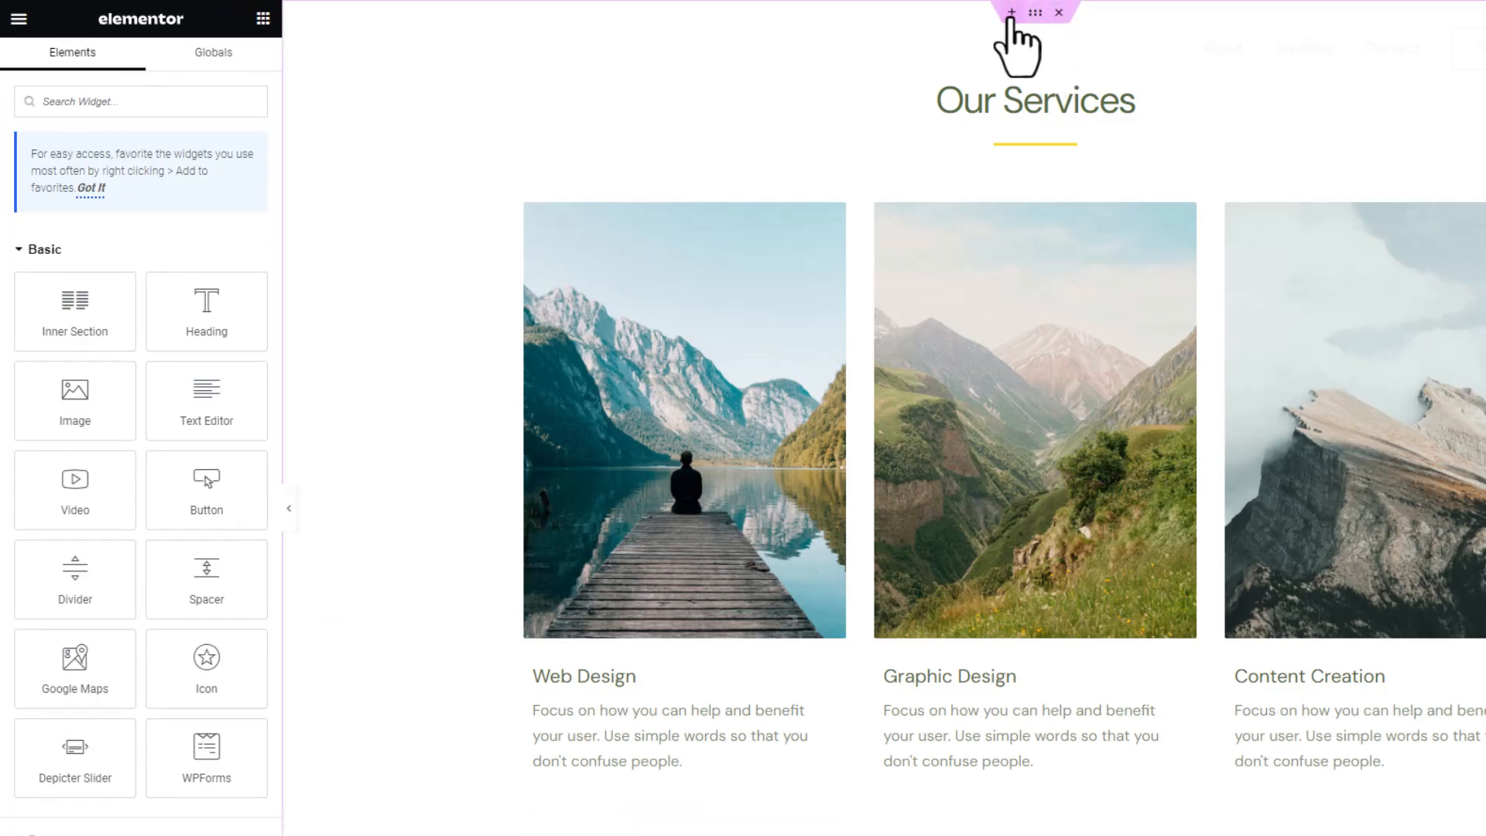
Add a new single-column section above the "Our Services" section of the homepage
click(1010, 13)
click(995, 85)
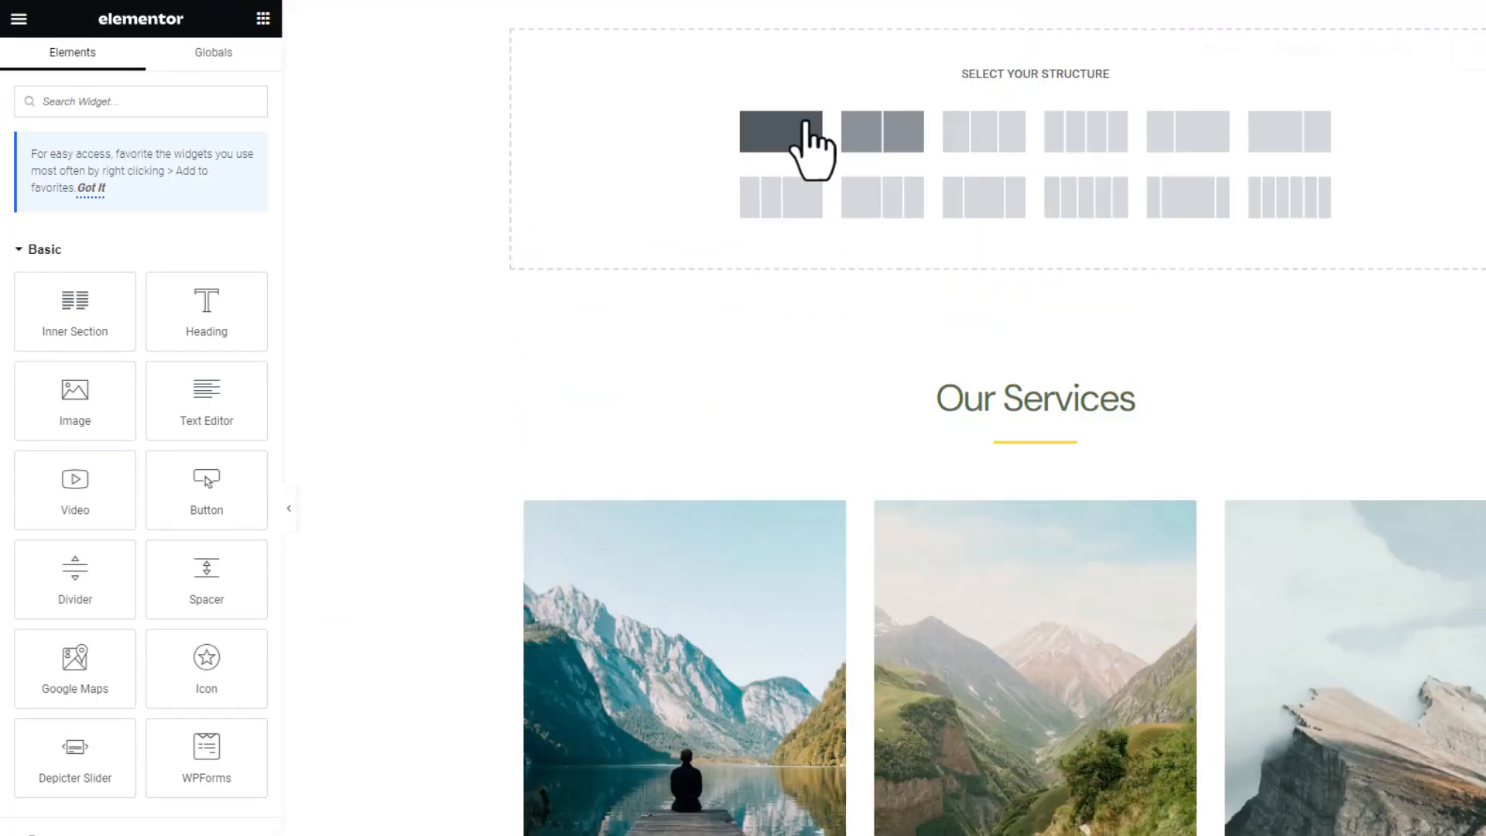
click(789, 144)
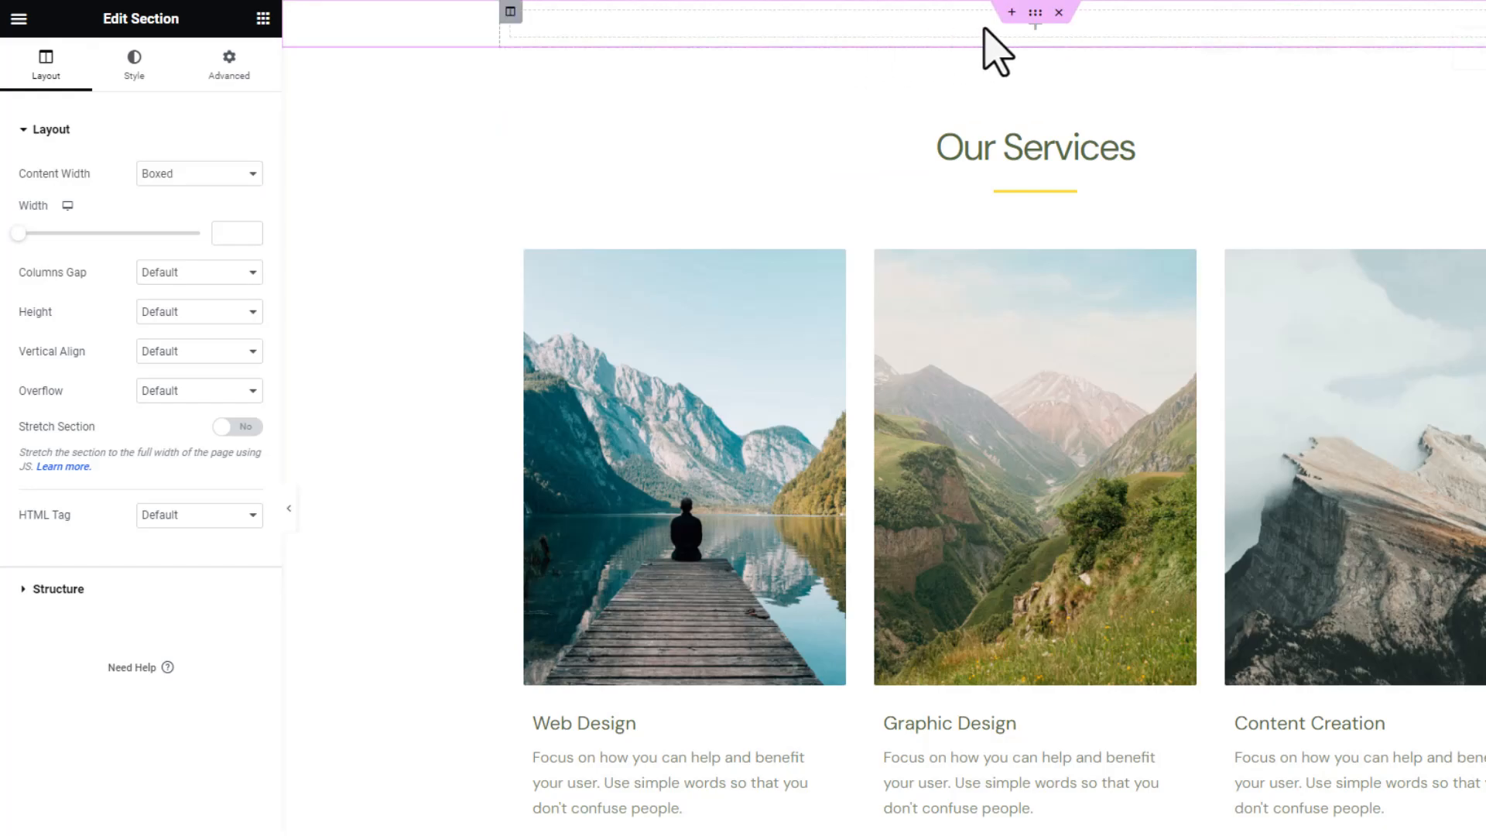
Search the widgets for "depic" and place the Depicter Slider widget in the empty section above "Our Services"
click(157, 101)
text(de)
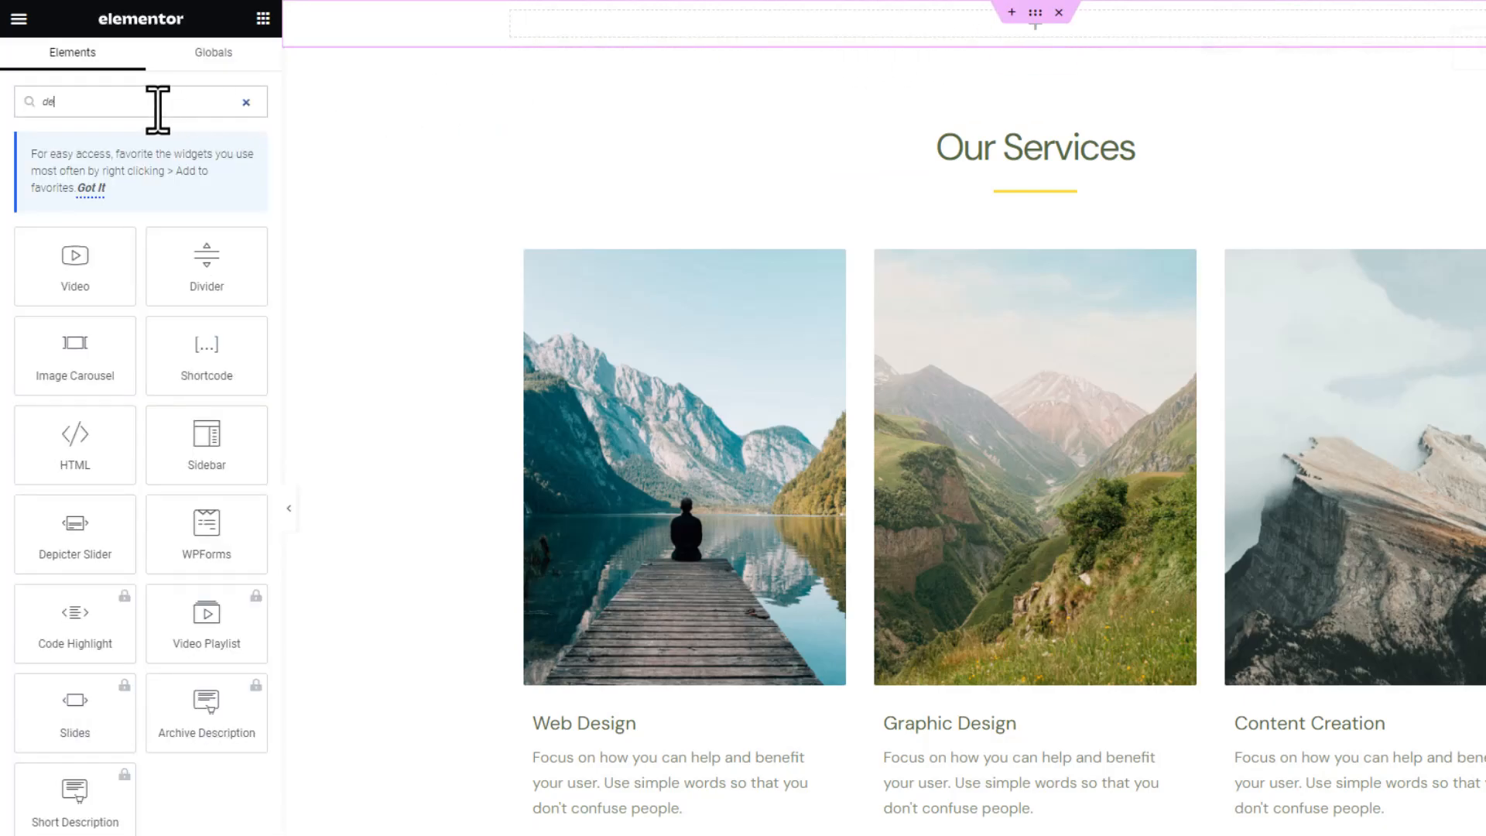
text(pic)
drag(70, 272, 797, 39)
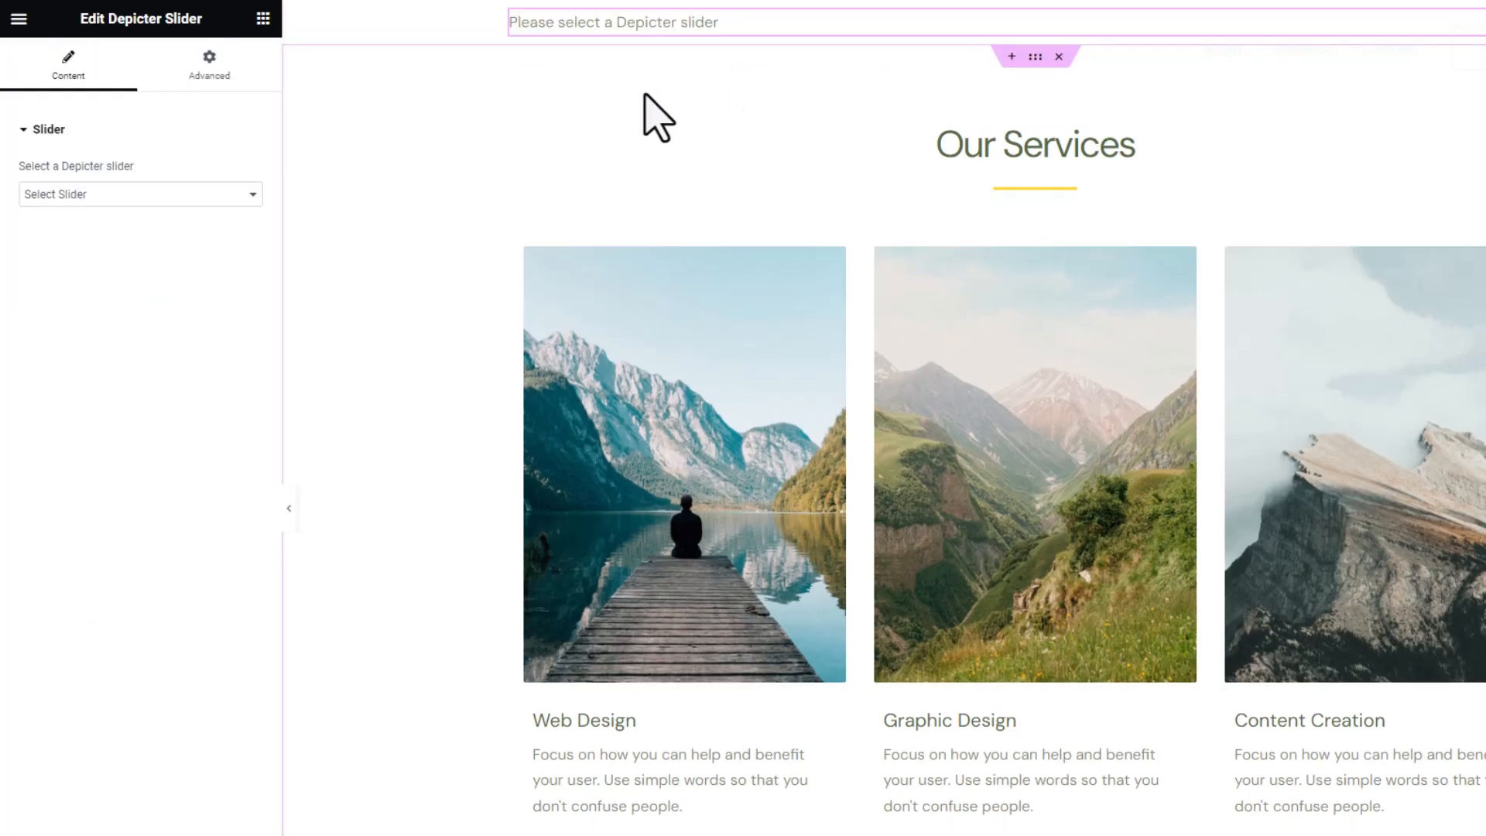
Assign the "Adventurer 1" slider to the Depicter widget and update the page
click(83, 200)
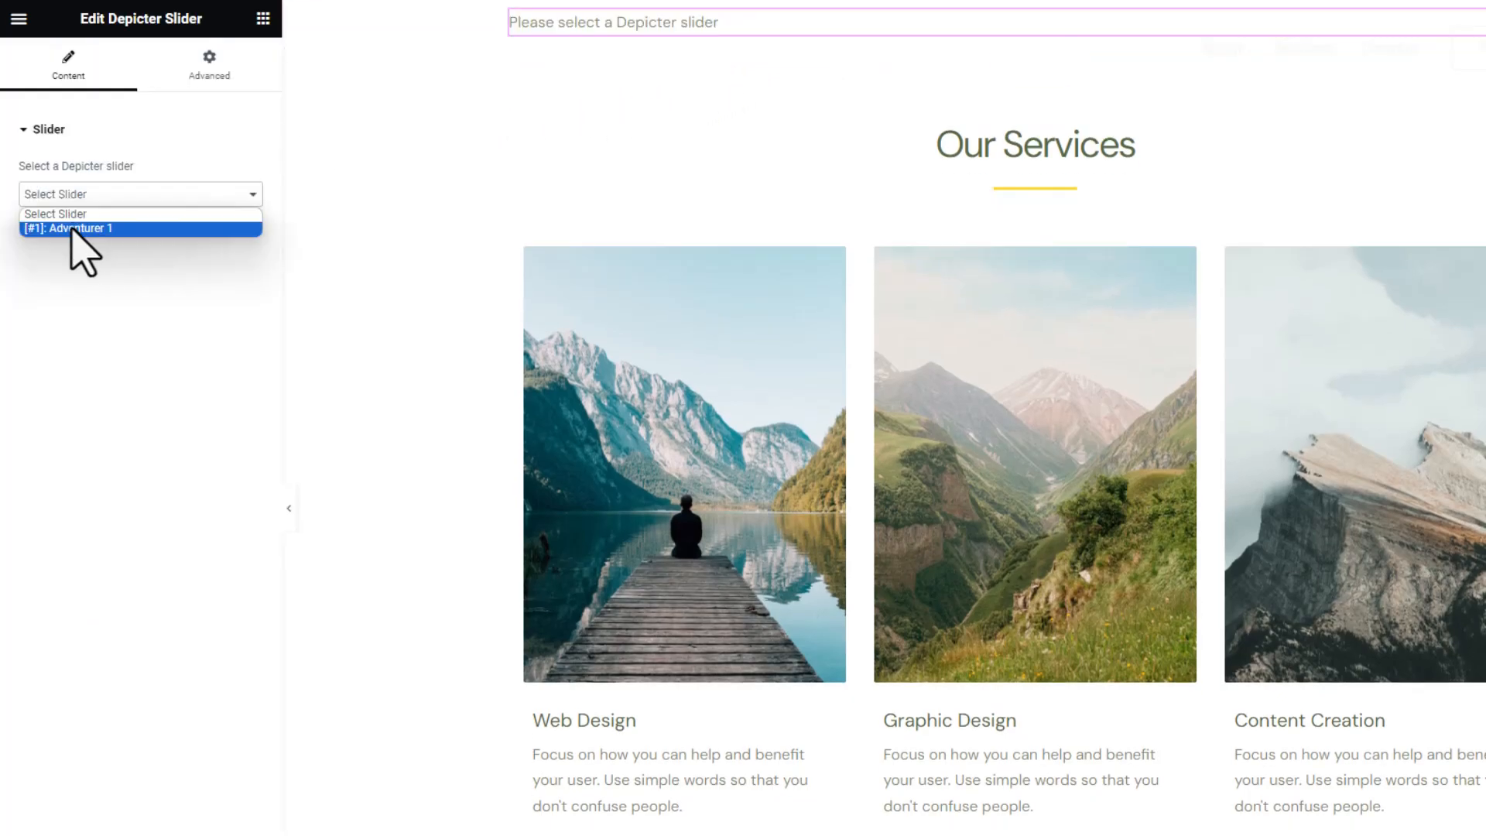
click(75, 228)
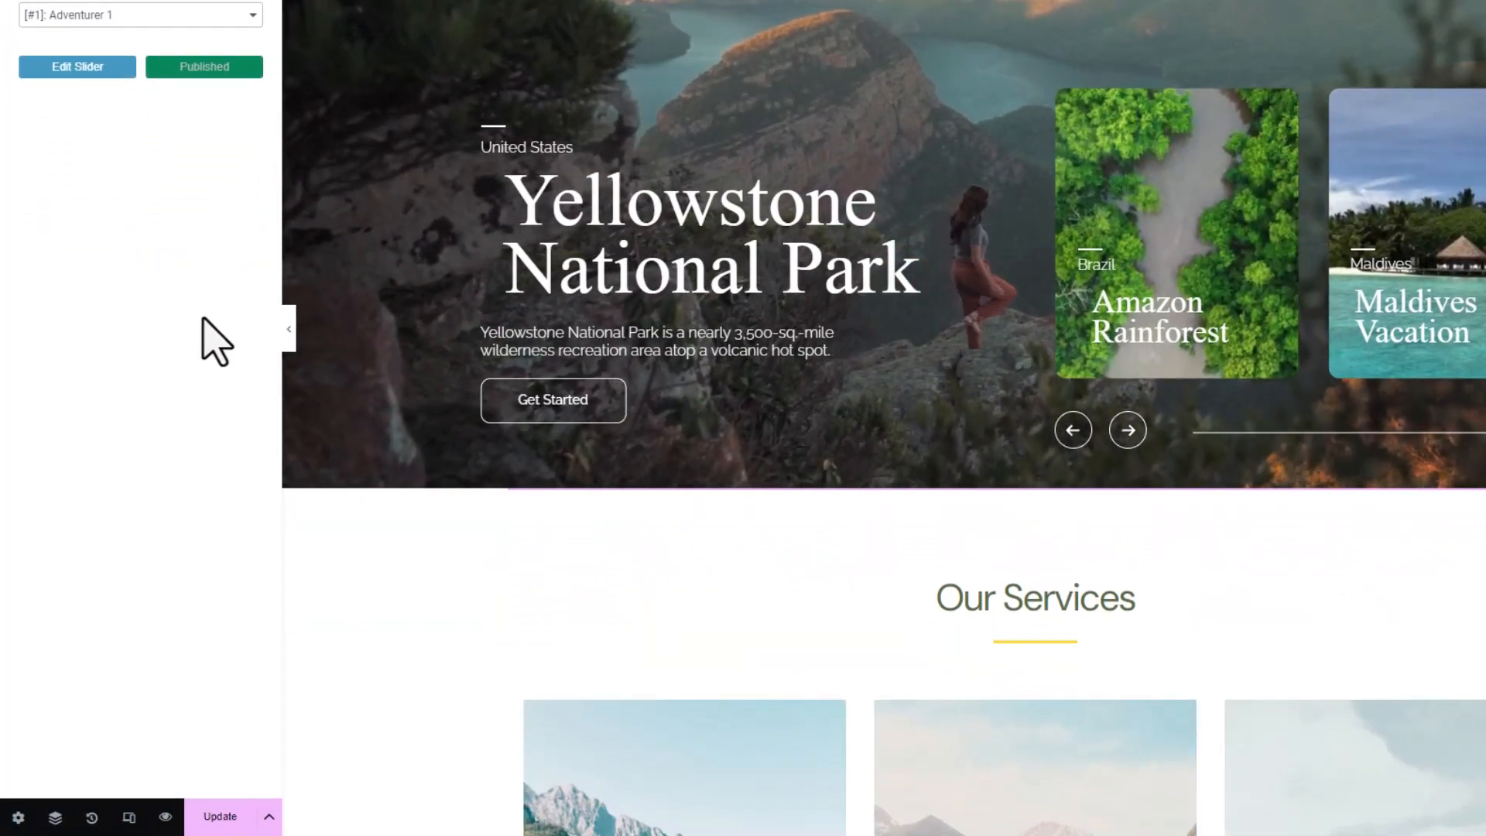
click(217, 816)
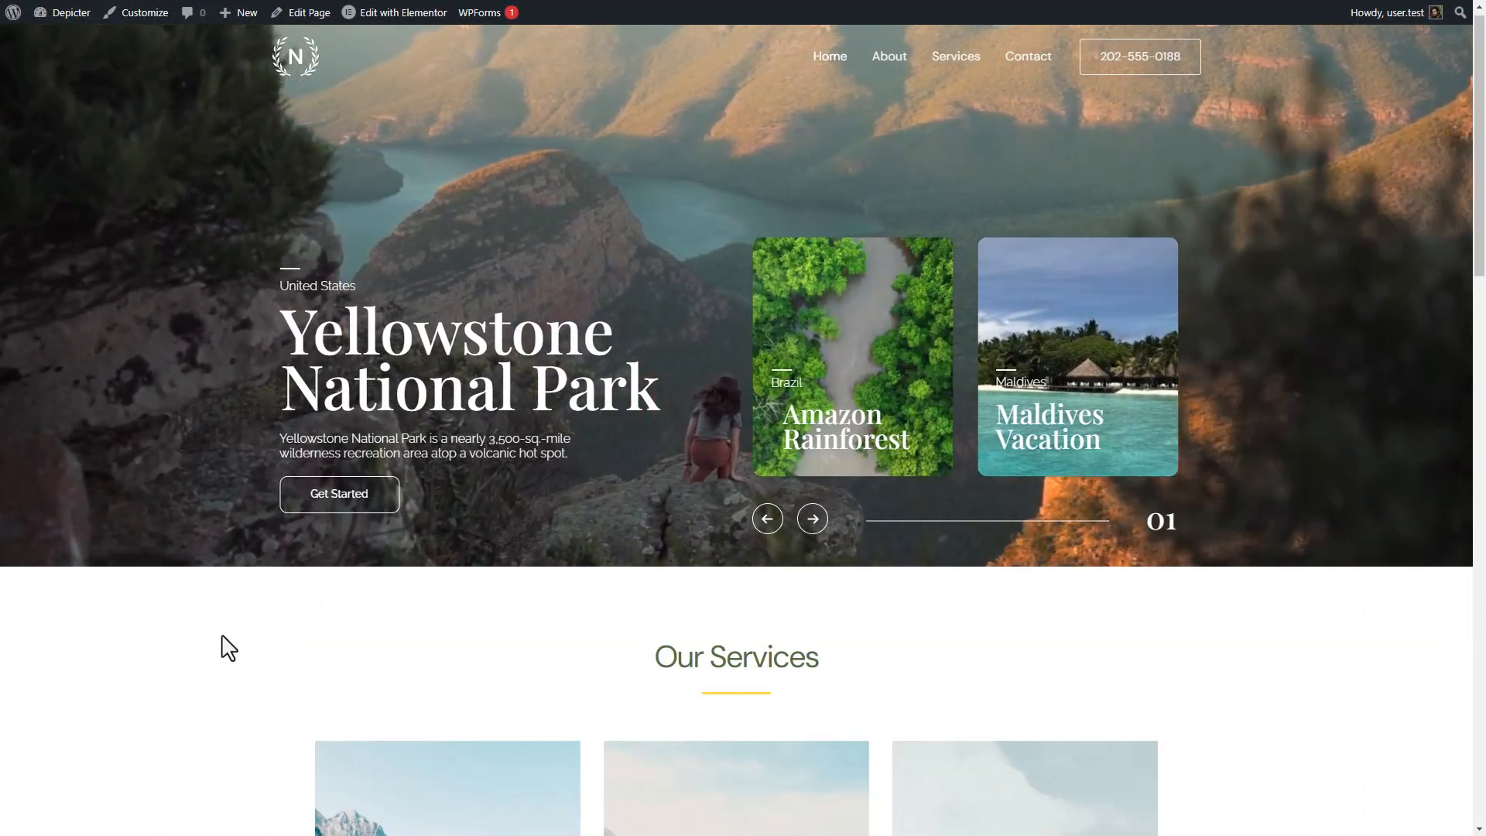
Look over the live homepage from the hero to the About Us section and advance through the slider's slides
middle_click(222, 639)
scroll(222, 685, down, 8)
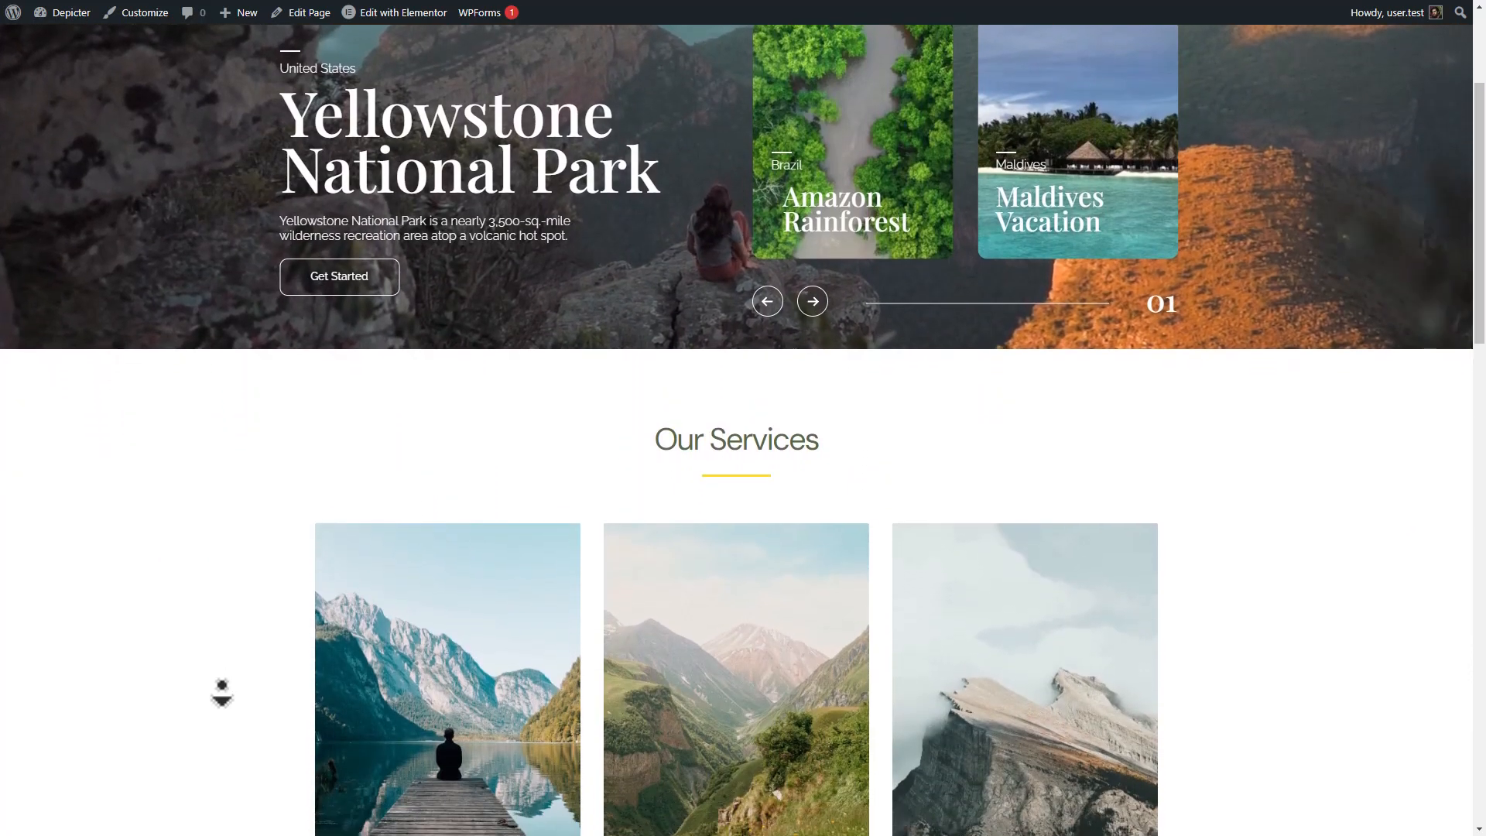
scroll(222, 693, down, 7)
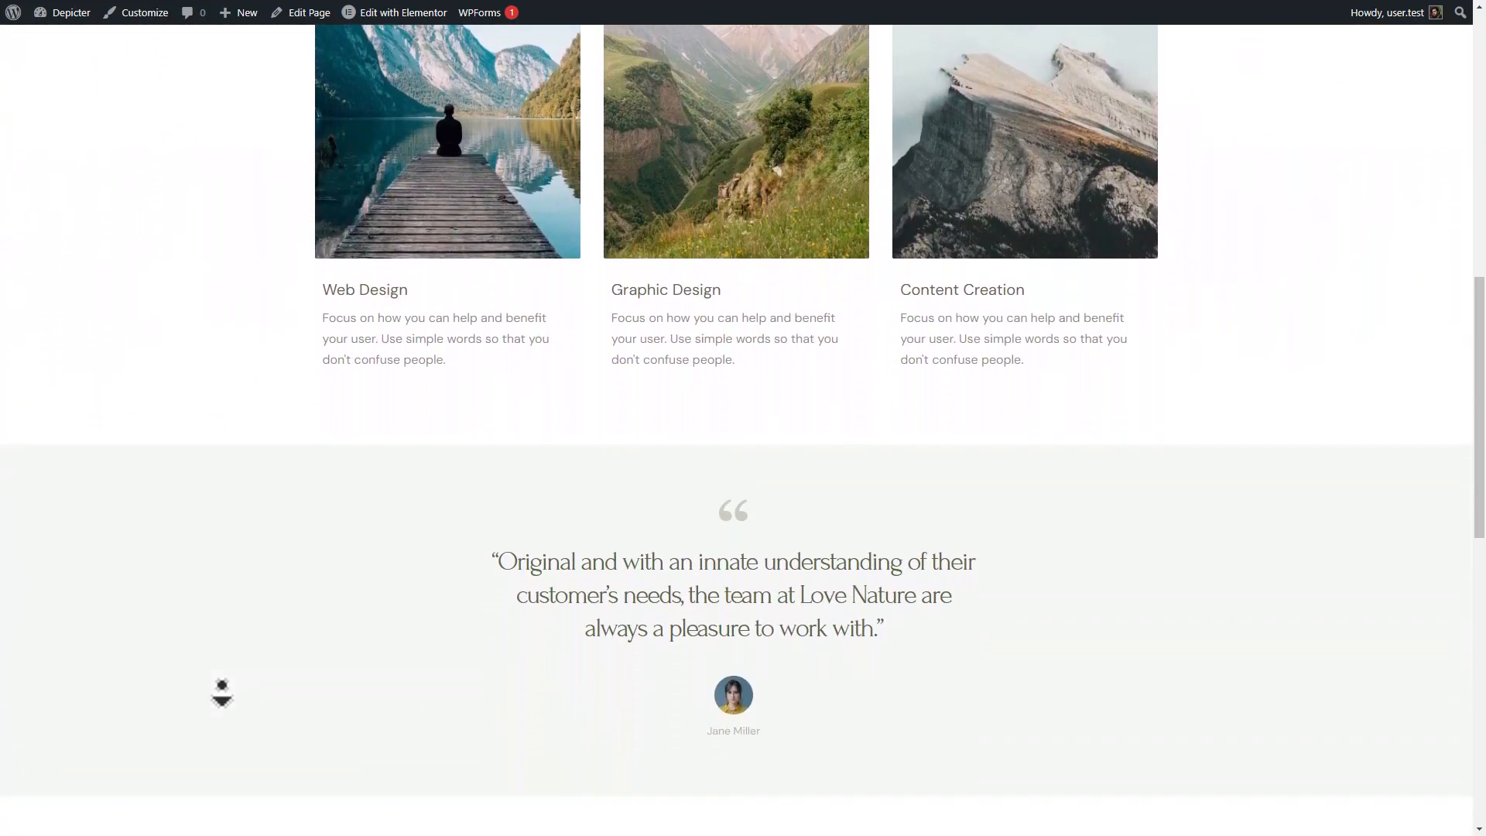
scroll(213, 588, up, 8)
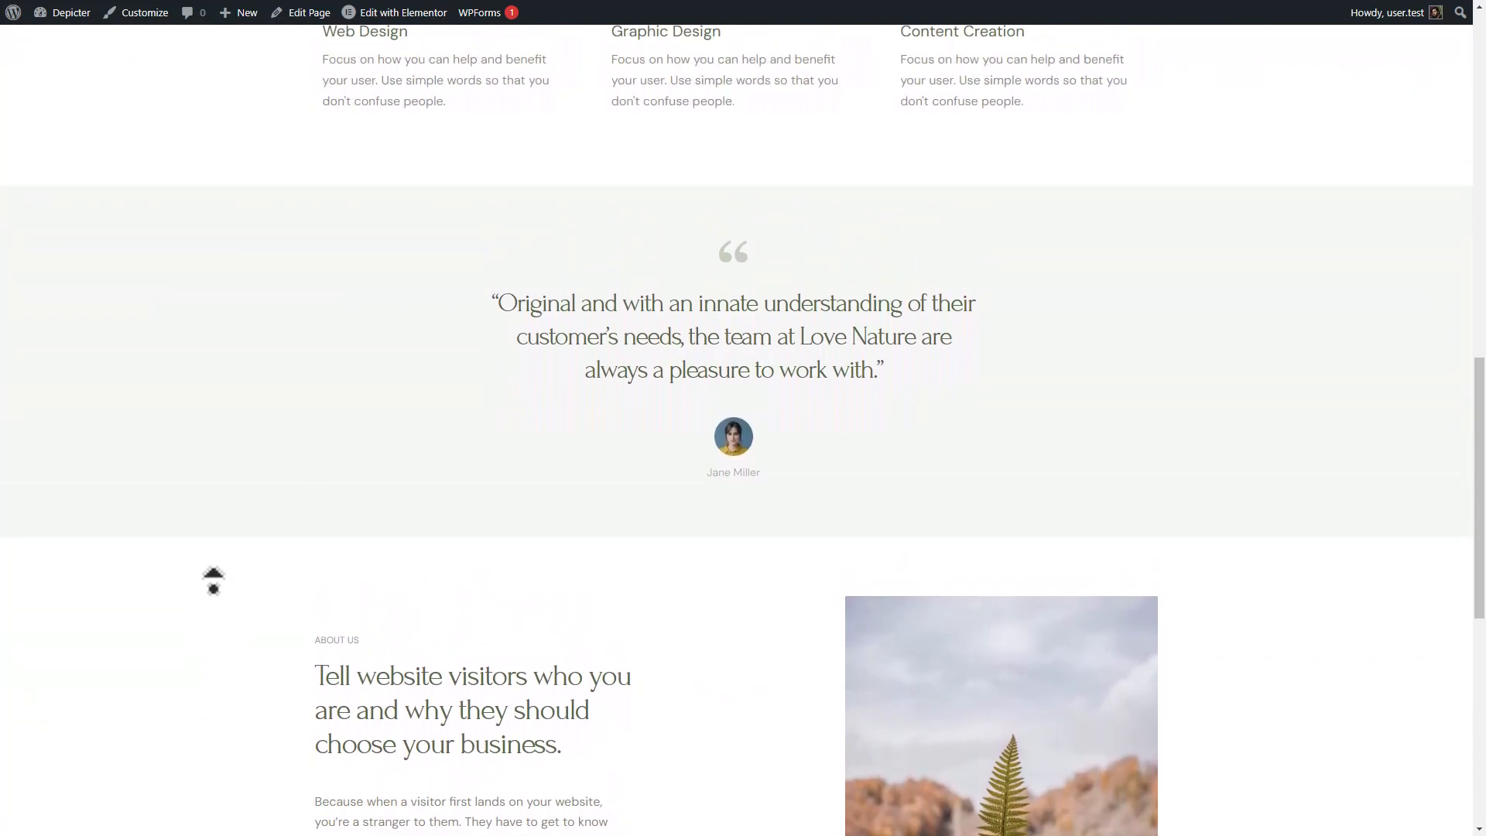
scroll(209, 561, up, 7)
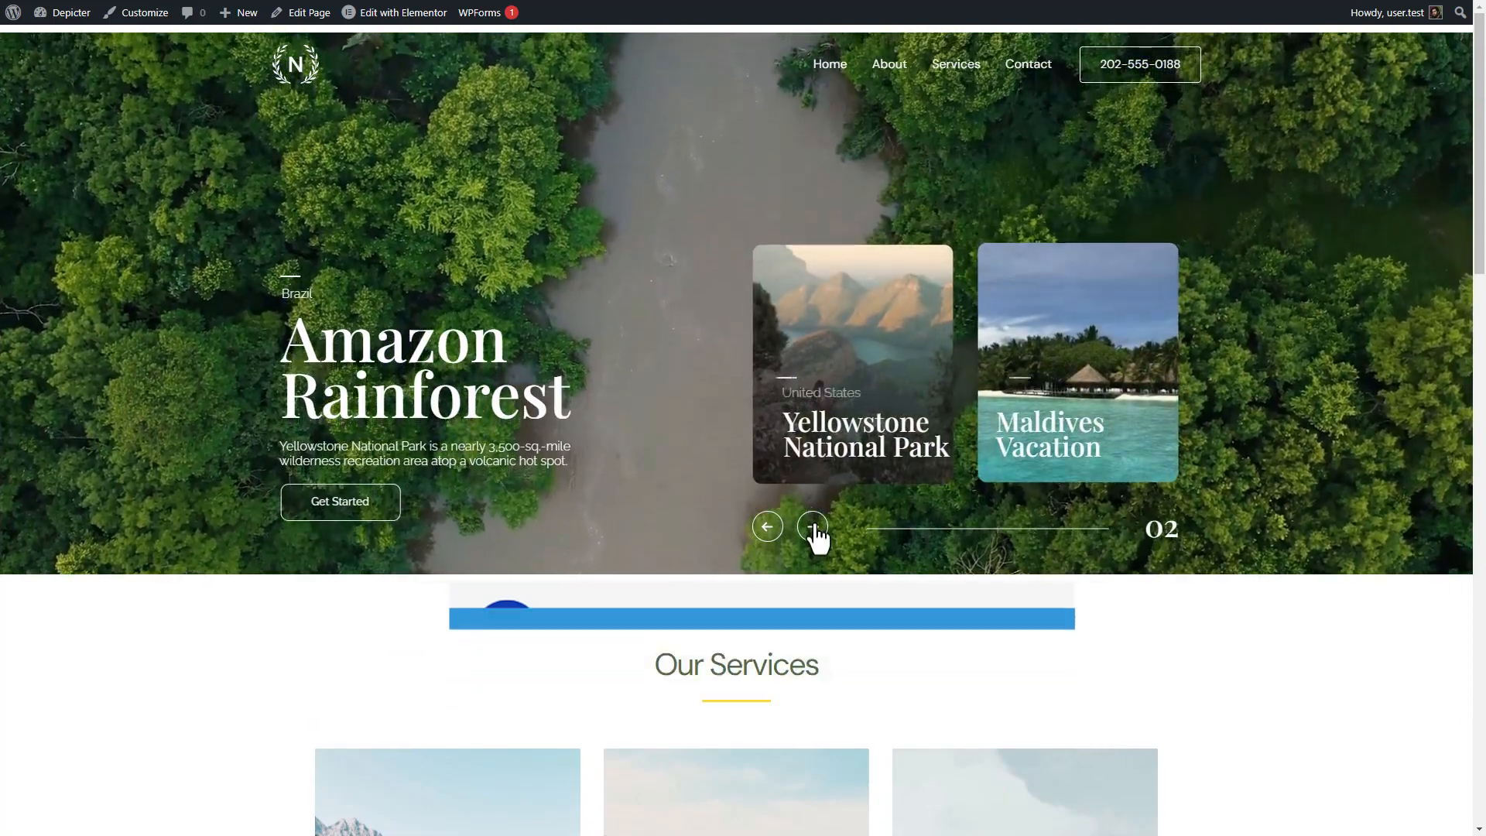
click(815, 526)
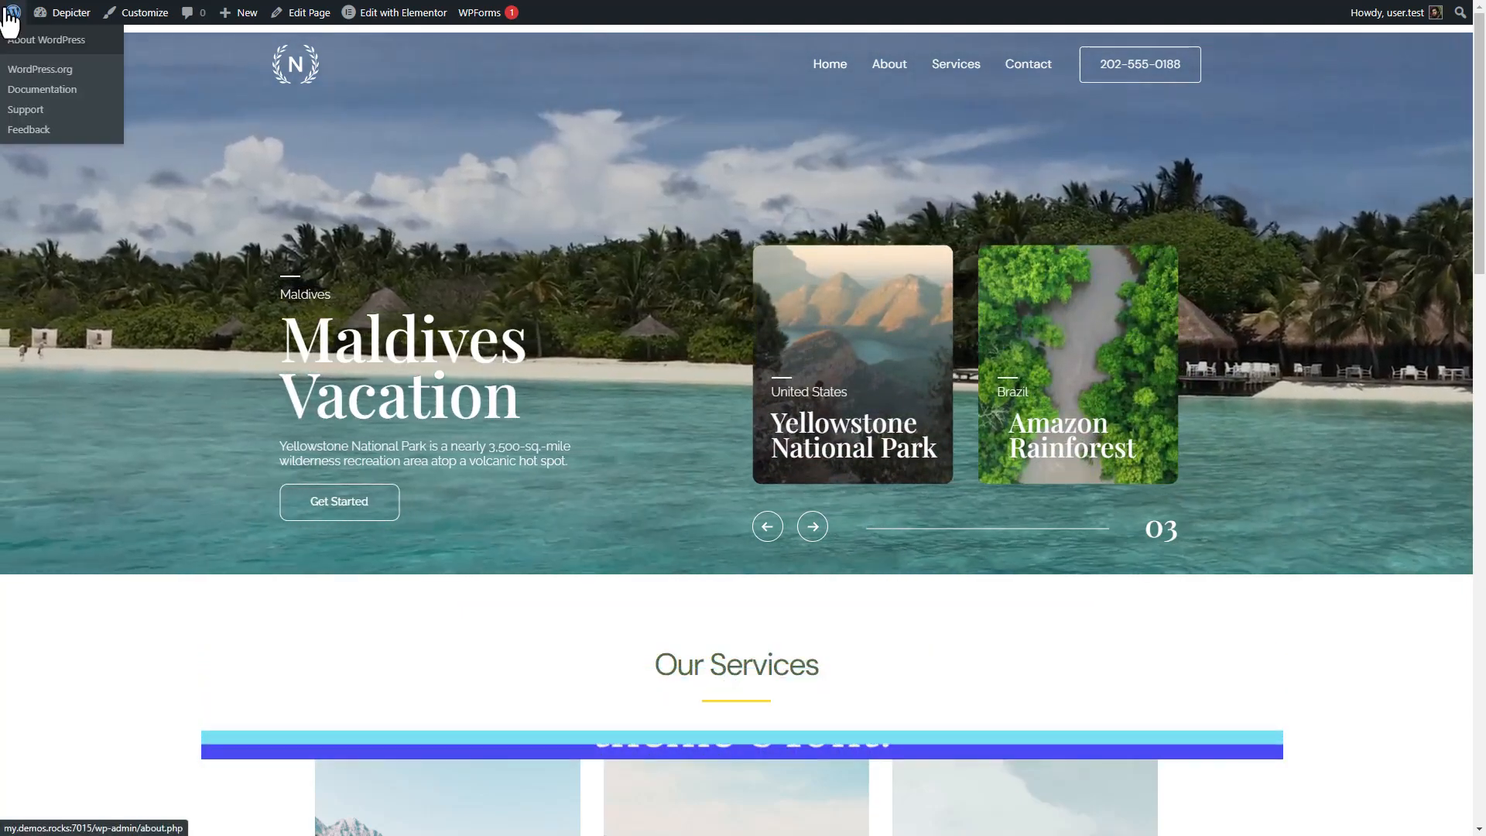
Go to the Depicter dashboard in the WordPress admin and open the Adventurer 1 slider for editing
click(11, 17)
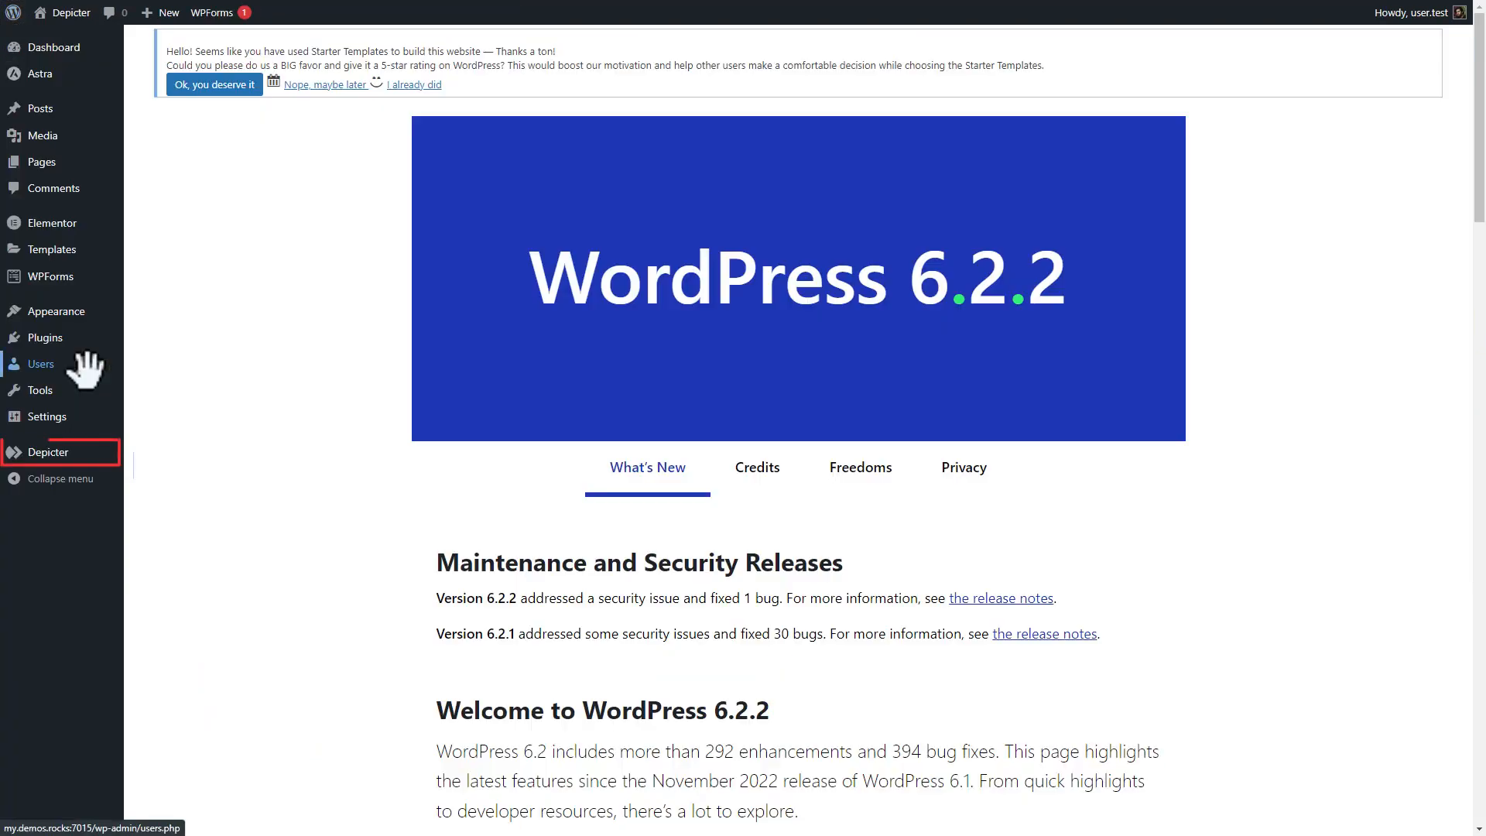
mouse_move(54, 457)
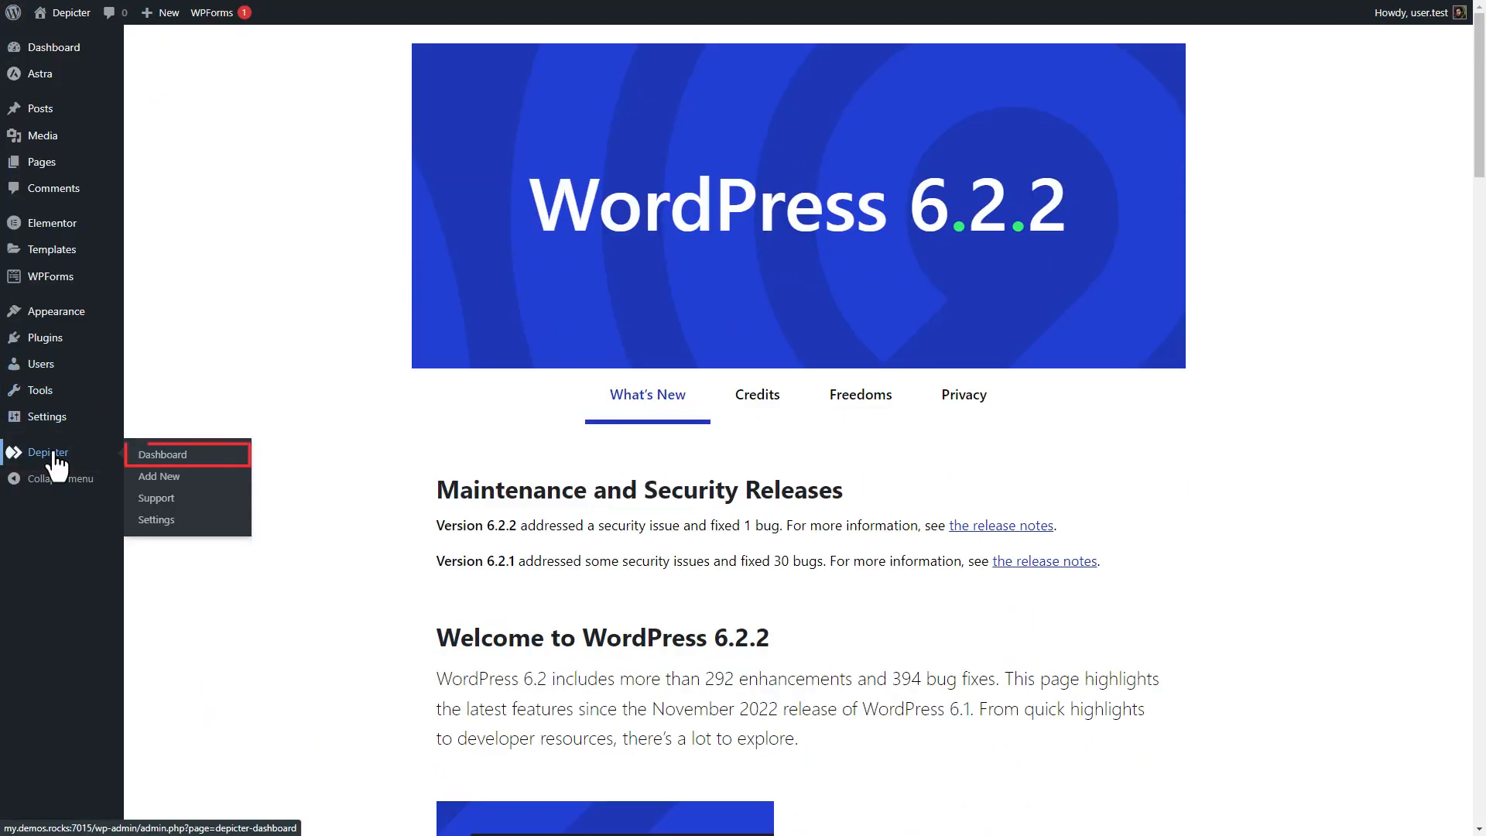
click(240, 480)
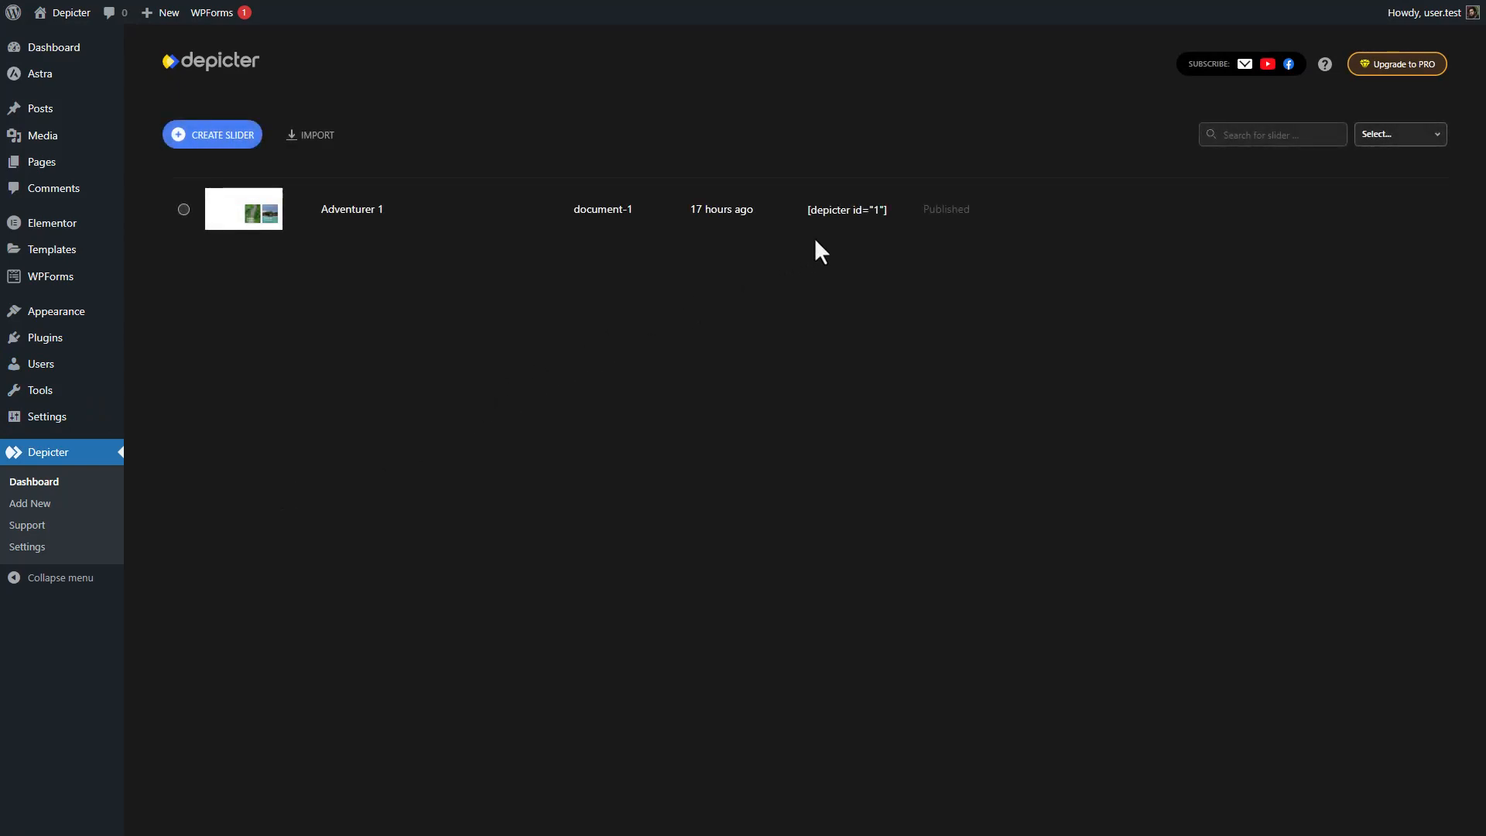
mouse_move(825, 234)
click(1344, 210)
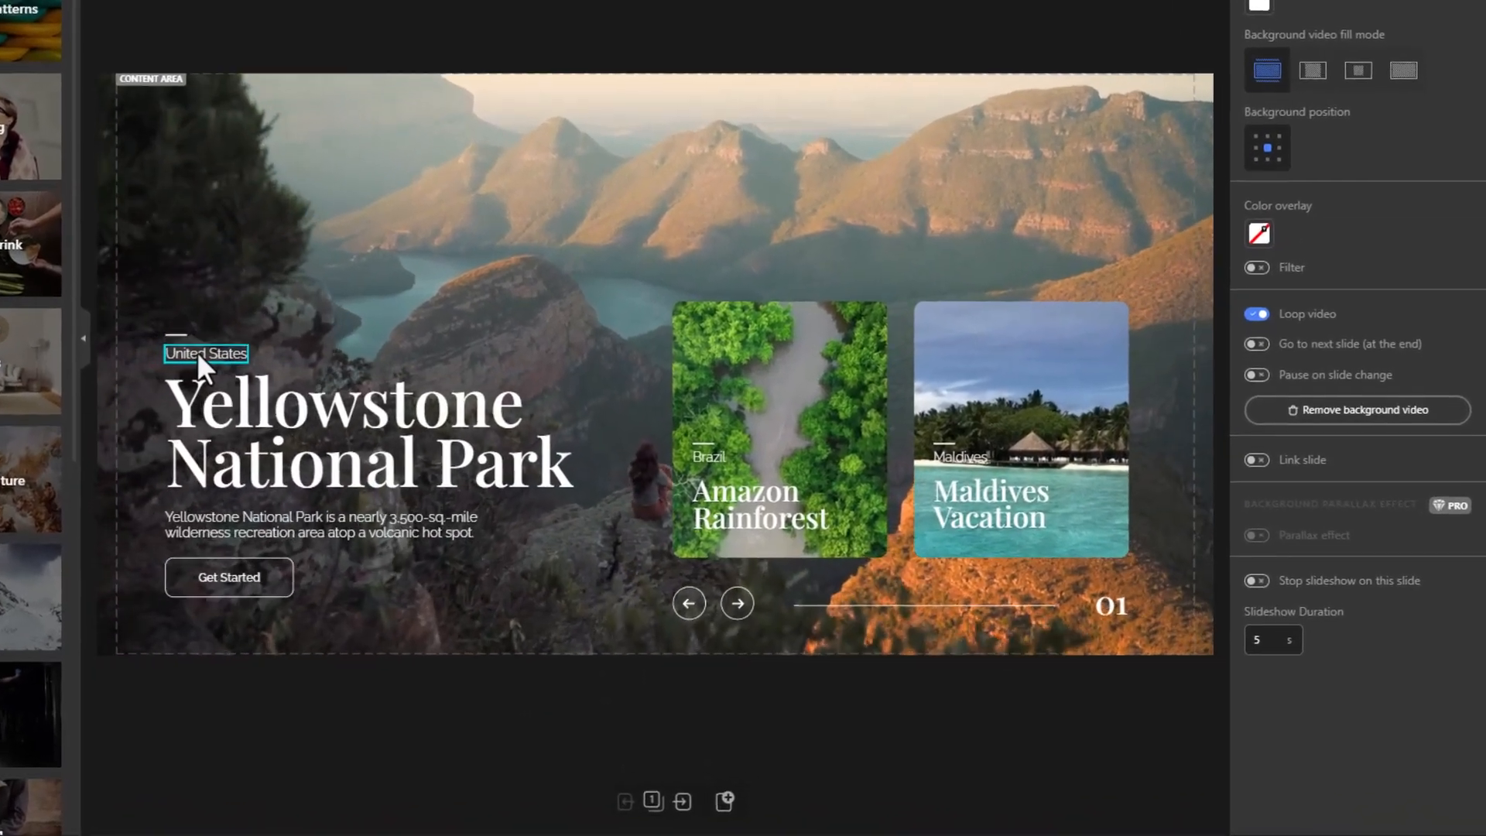
On slide 1, set the font of the location, title, description, Get Started button and both card titles to DM Sans
click(455, 450)
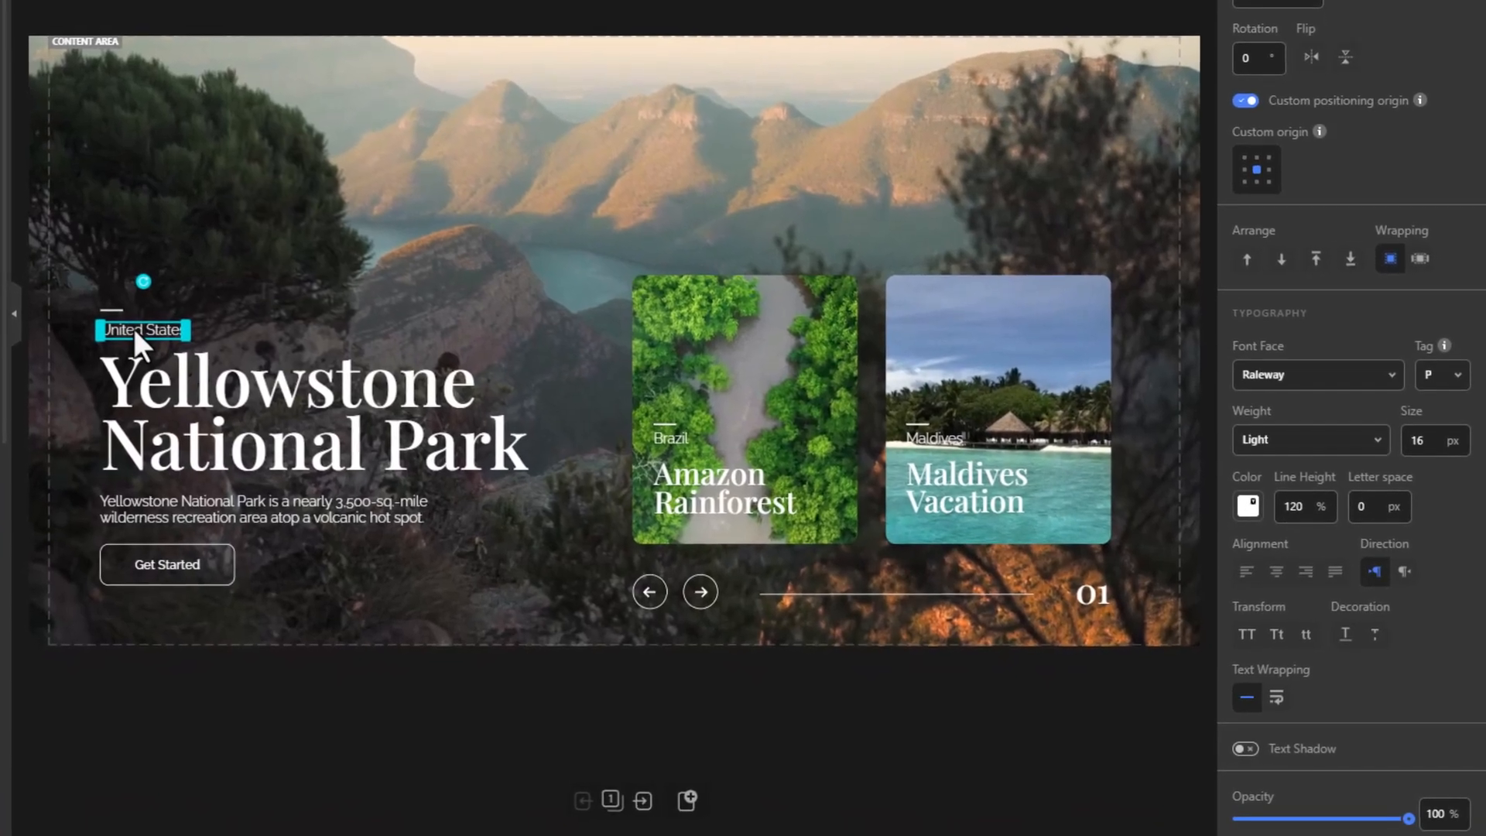
shift+click(183, 378)
shift+click(238, 506)
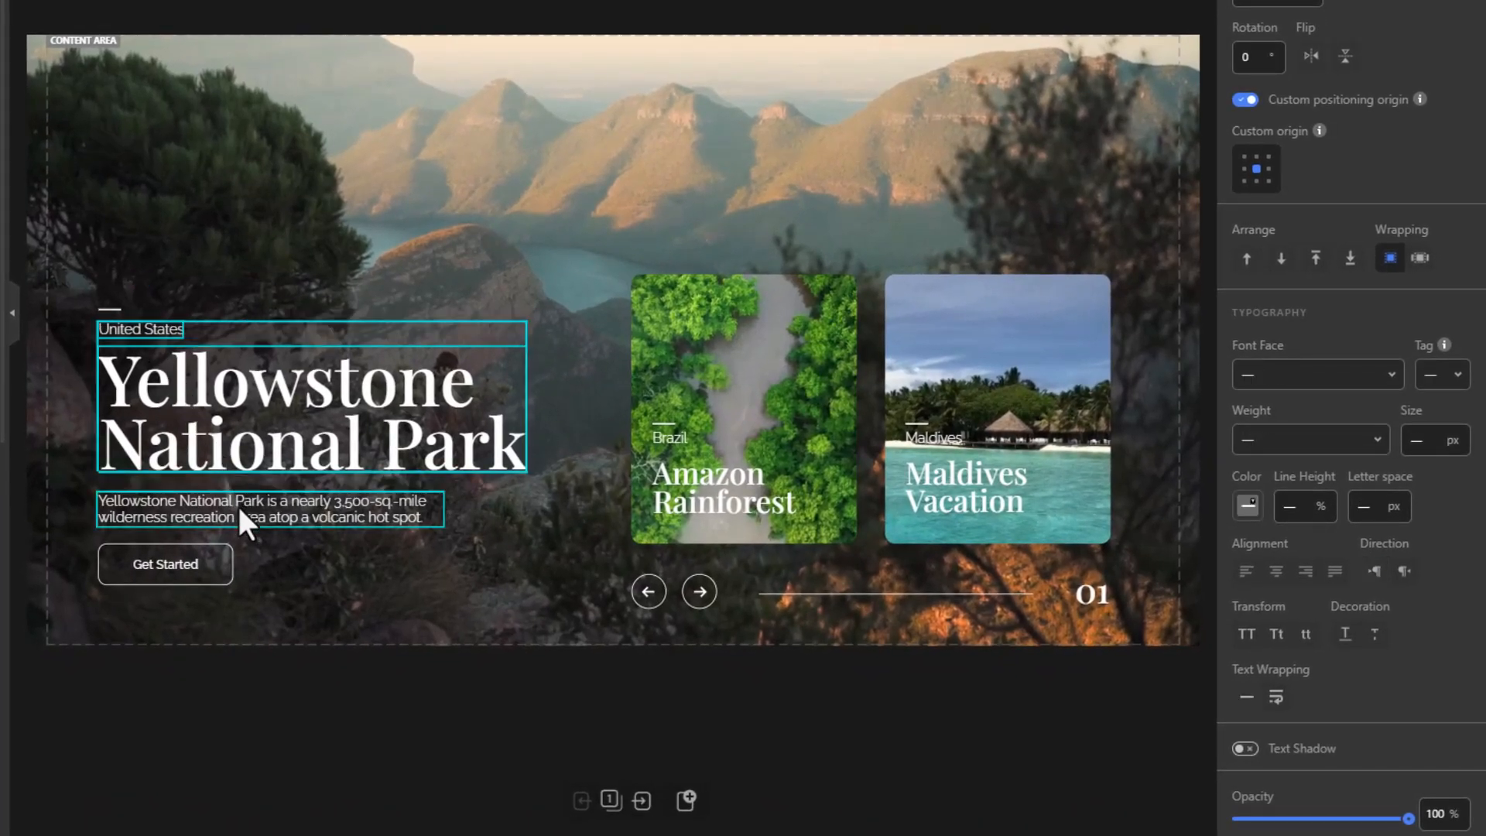
shift+click(202, 565)
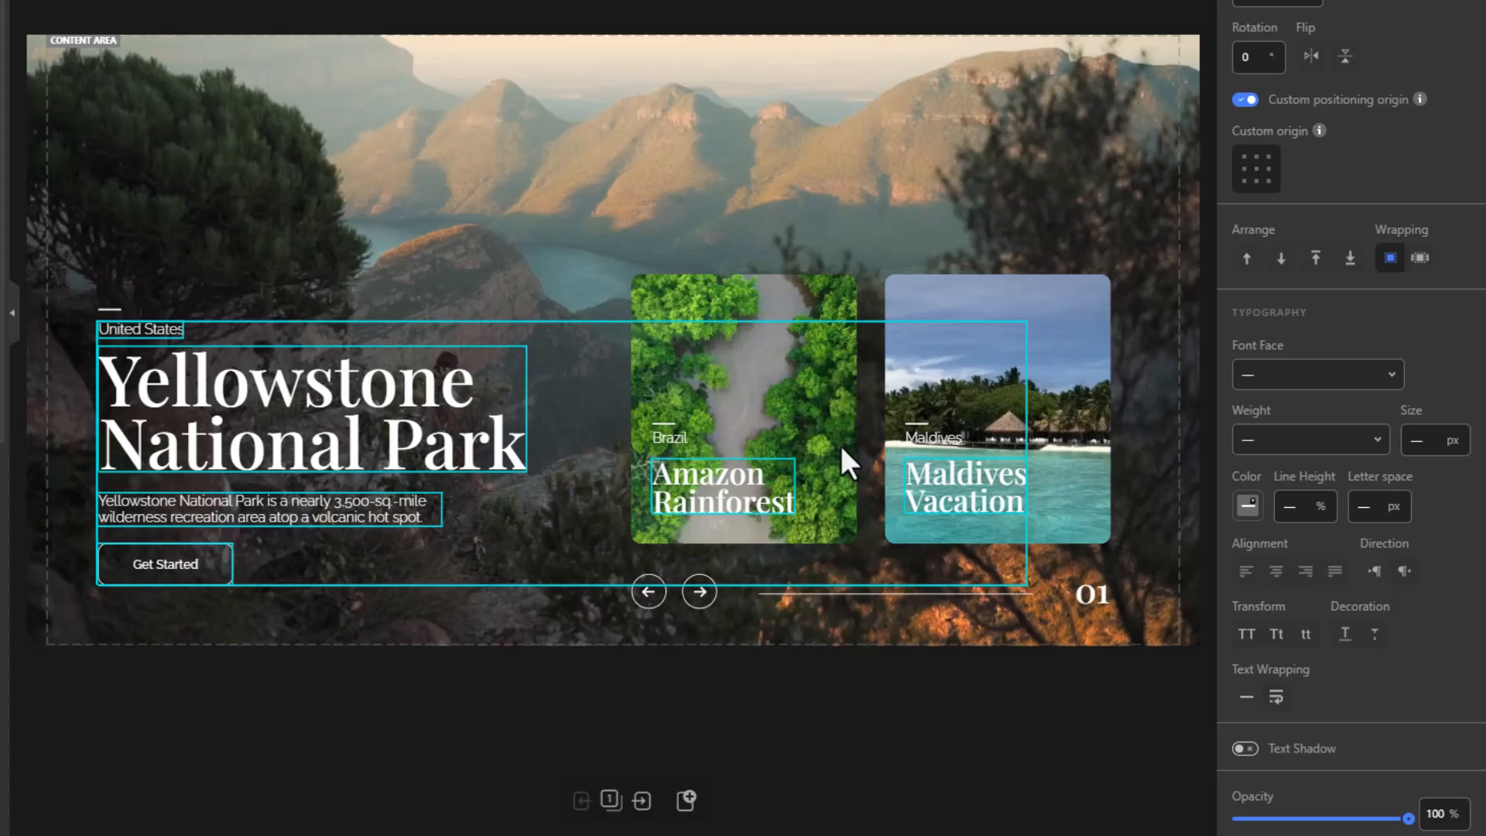
click(1285, 384)
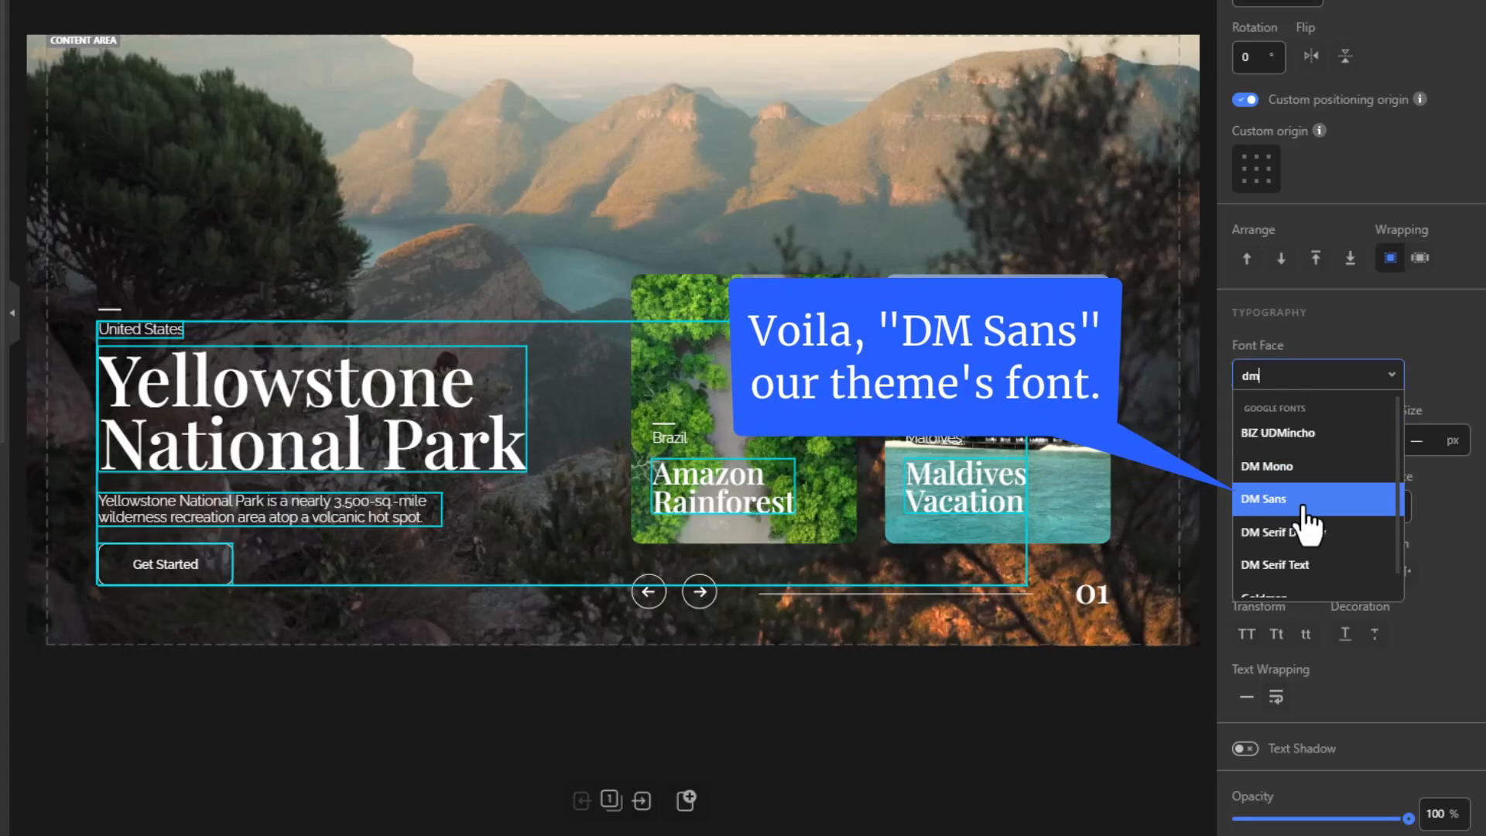
click(1304, 507)
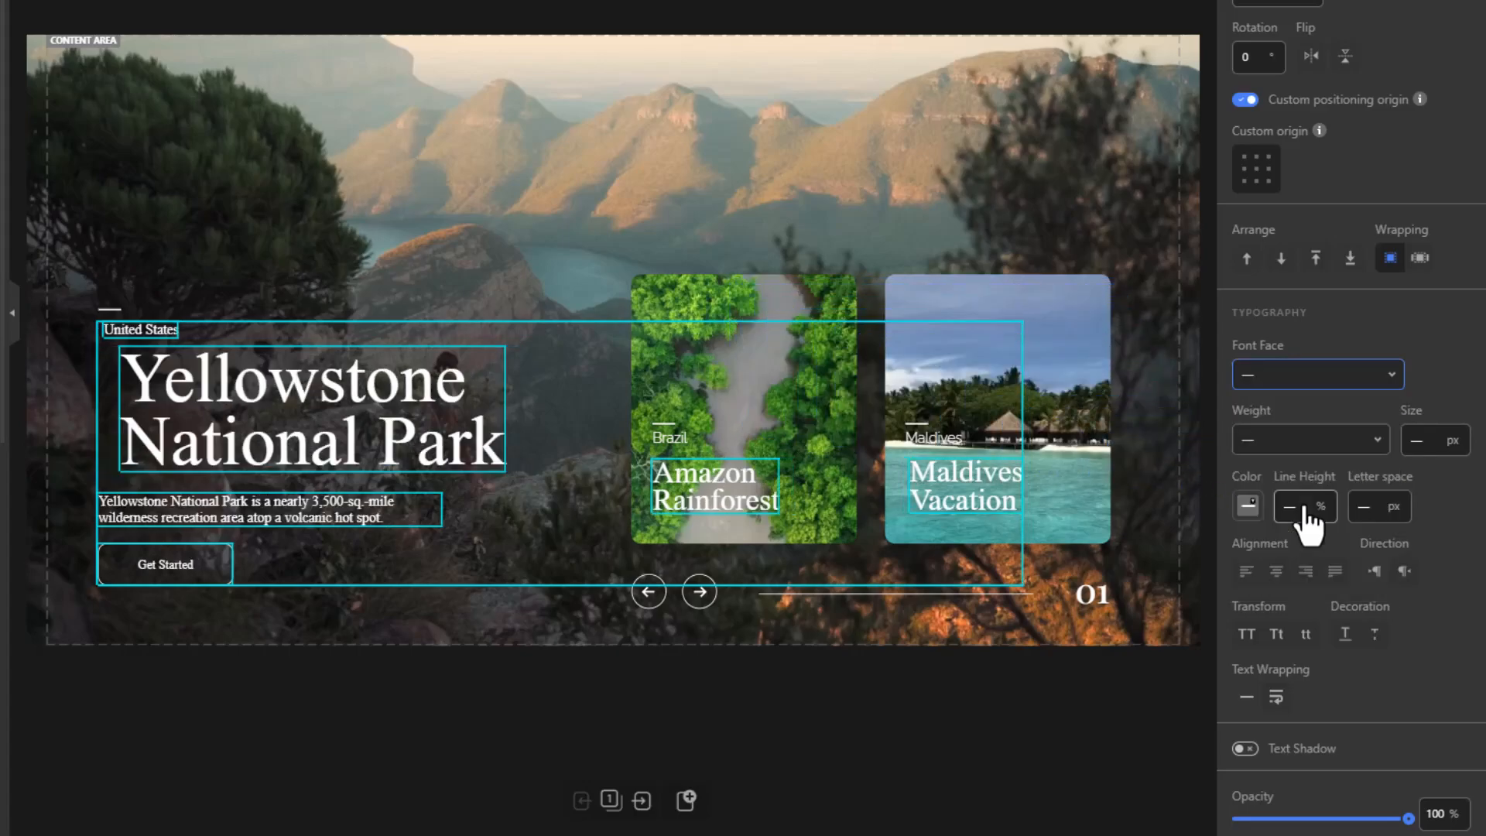
click(524, 667)
click(189, 568)
click(347, 504)
click(371, 438)
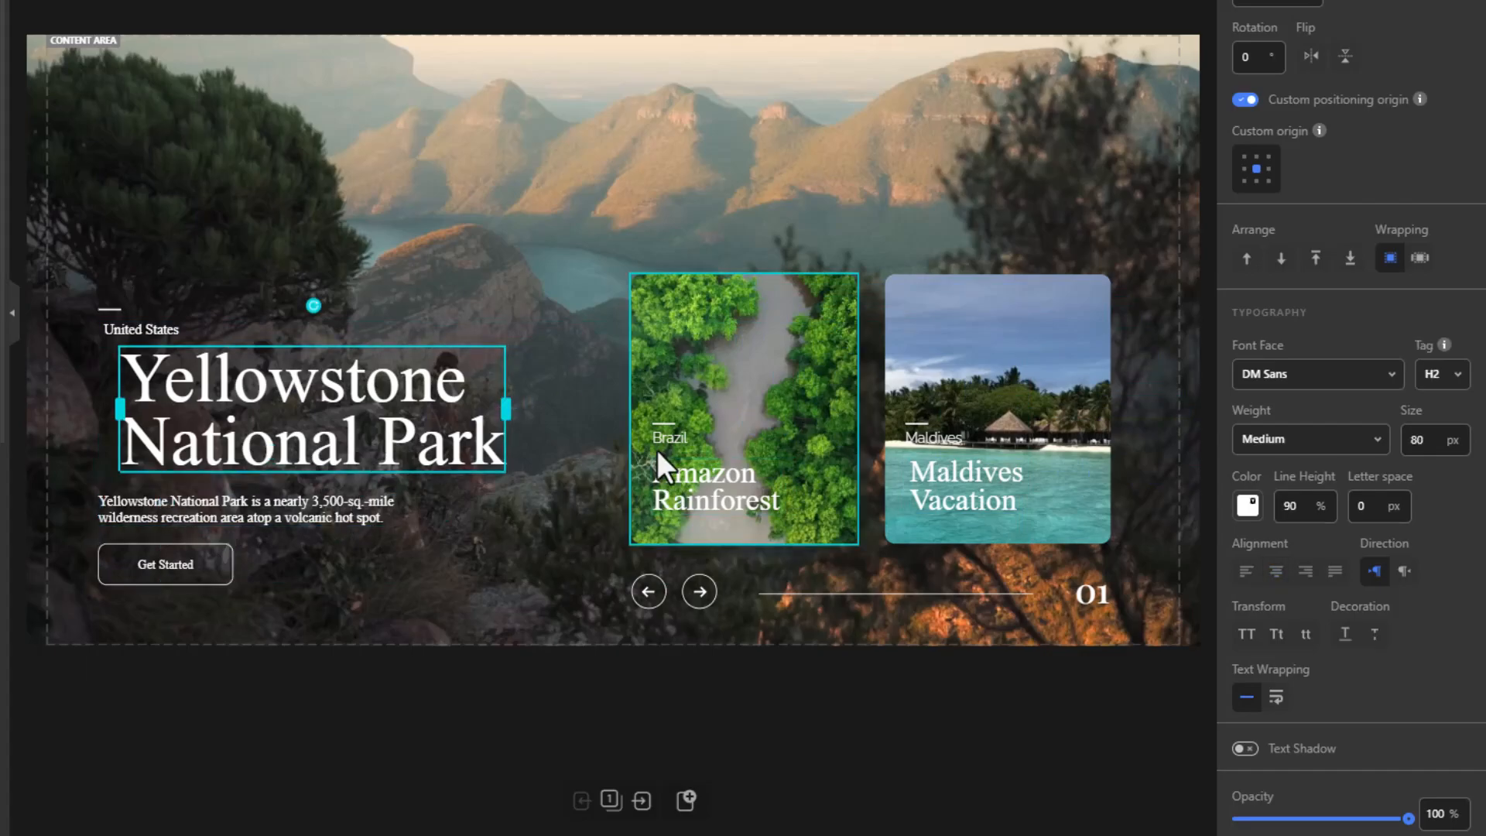
Set the font of the "Brazil" and "Maldives" card labels on slide 1 to DM Sans
shift+click(930, 438)
click(1270, 373)
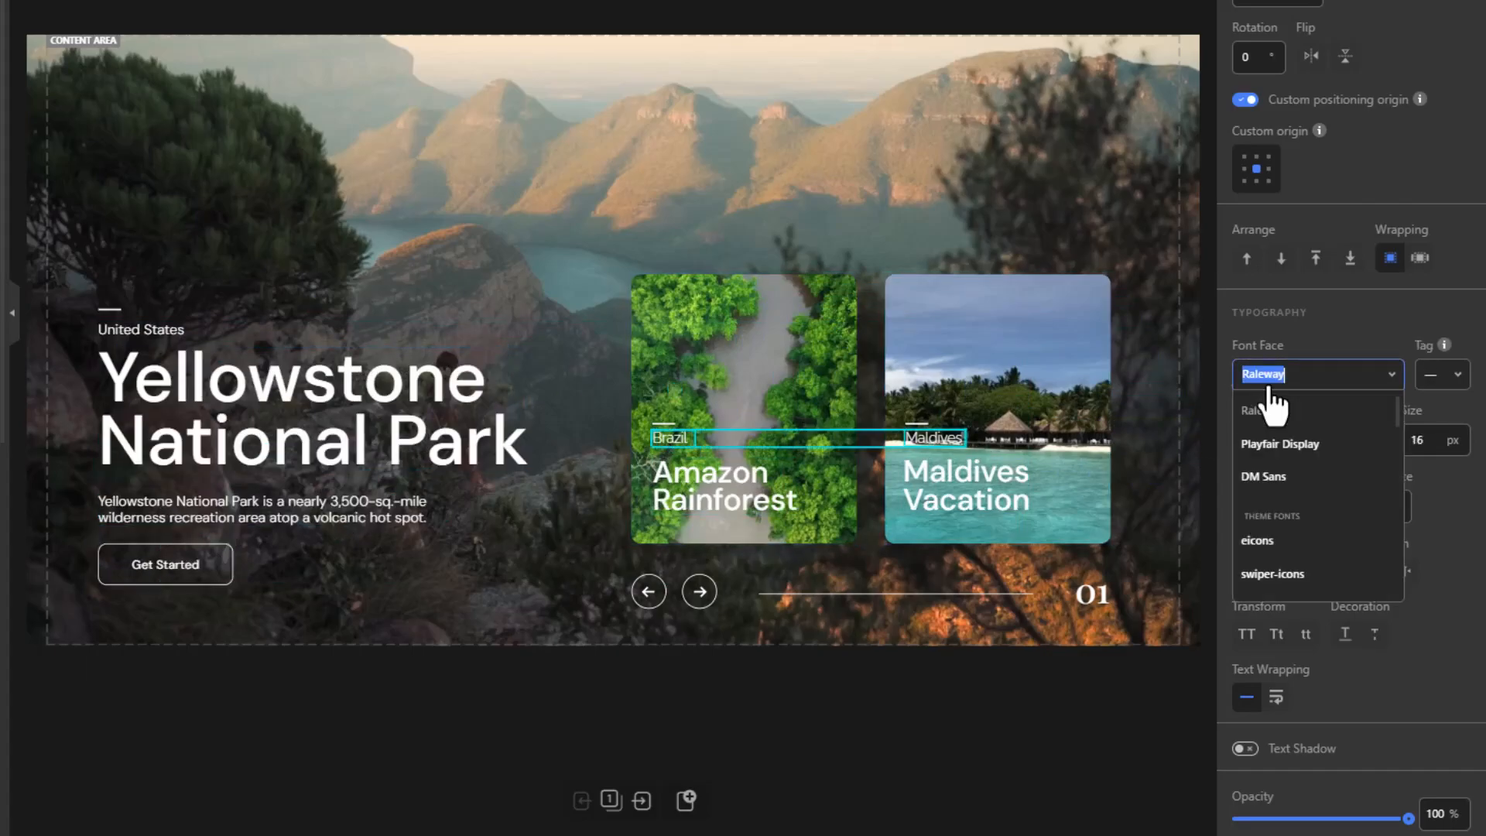
click(1266, 478)
click(613, 738)
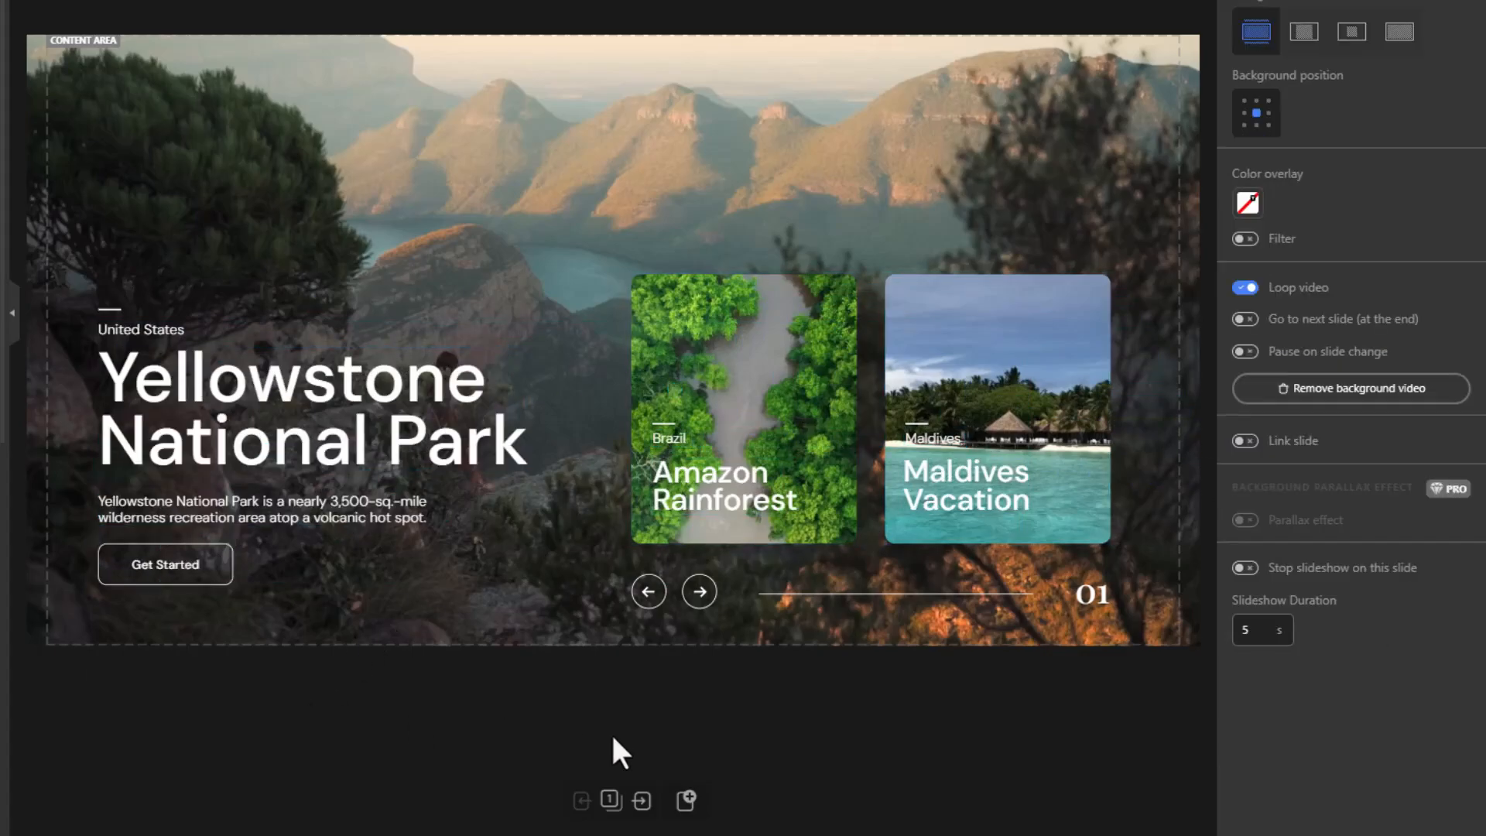
On slide 2, change the main texts, the Get Started button, and both cards' titles and location labels to DM Sans
click(641, 801)
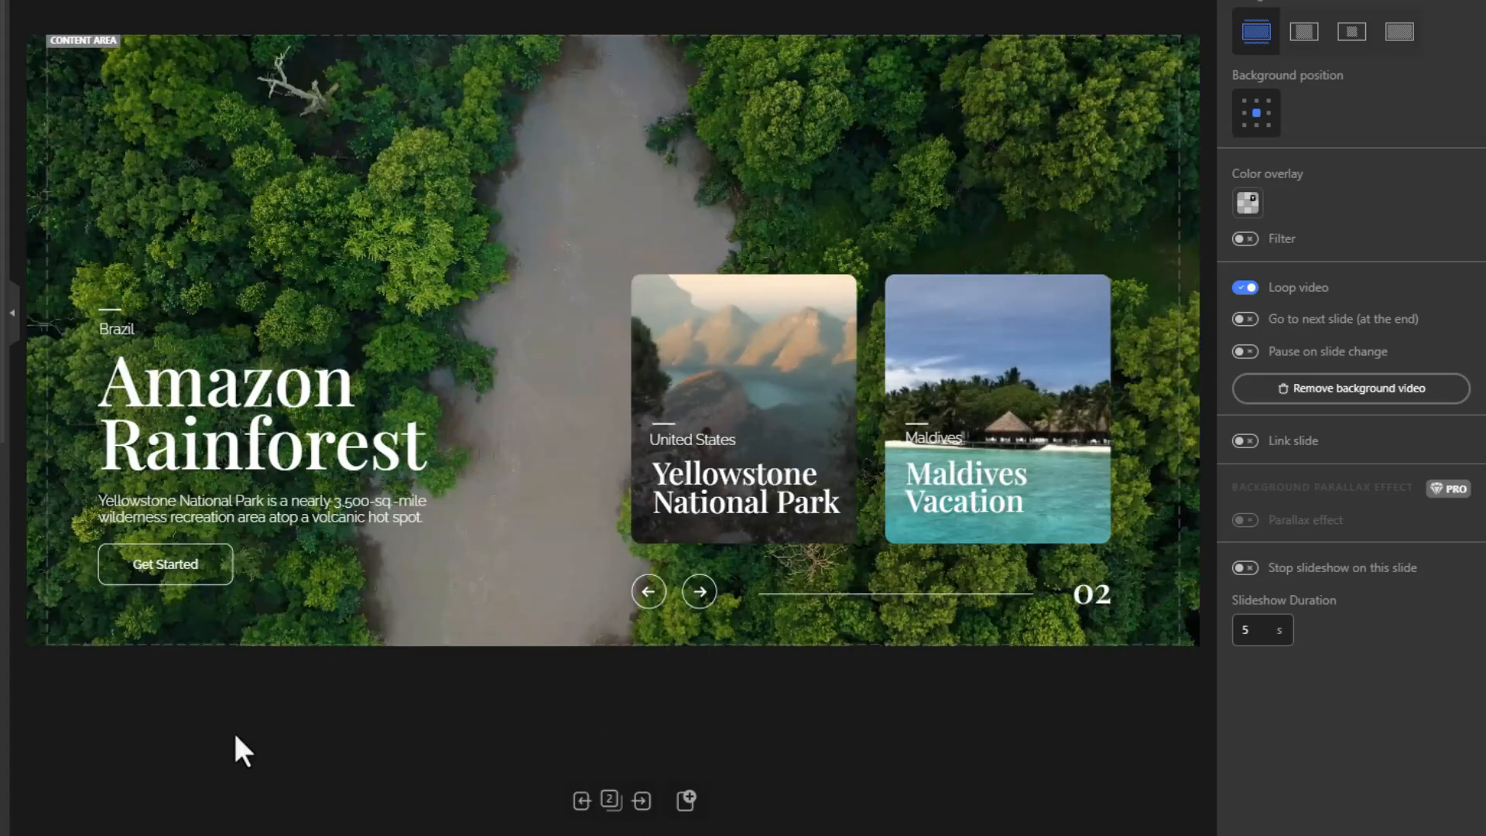
click(112, 327)
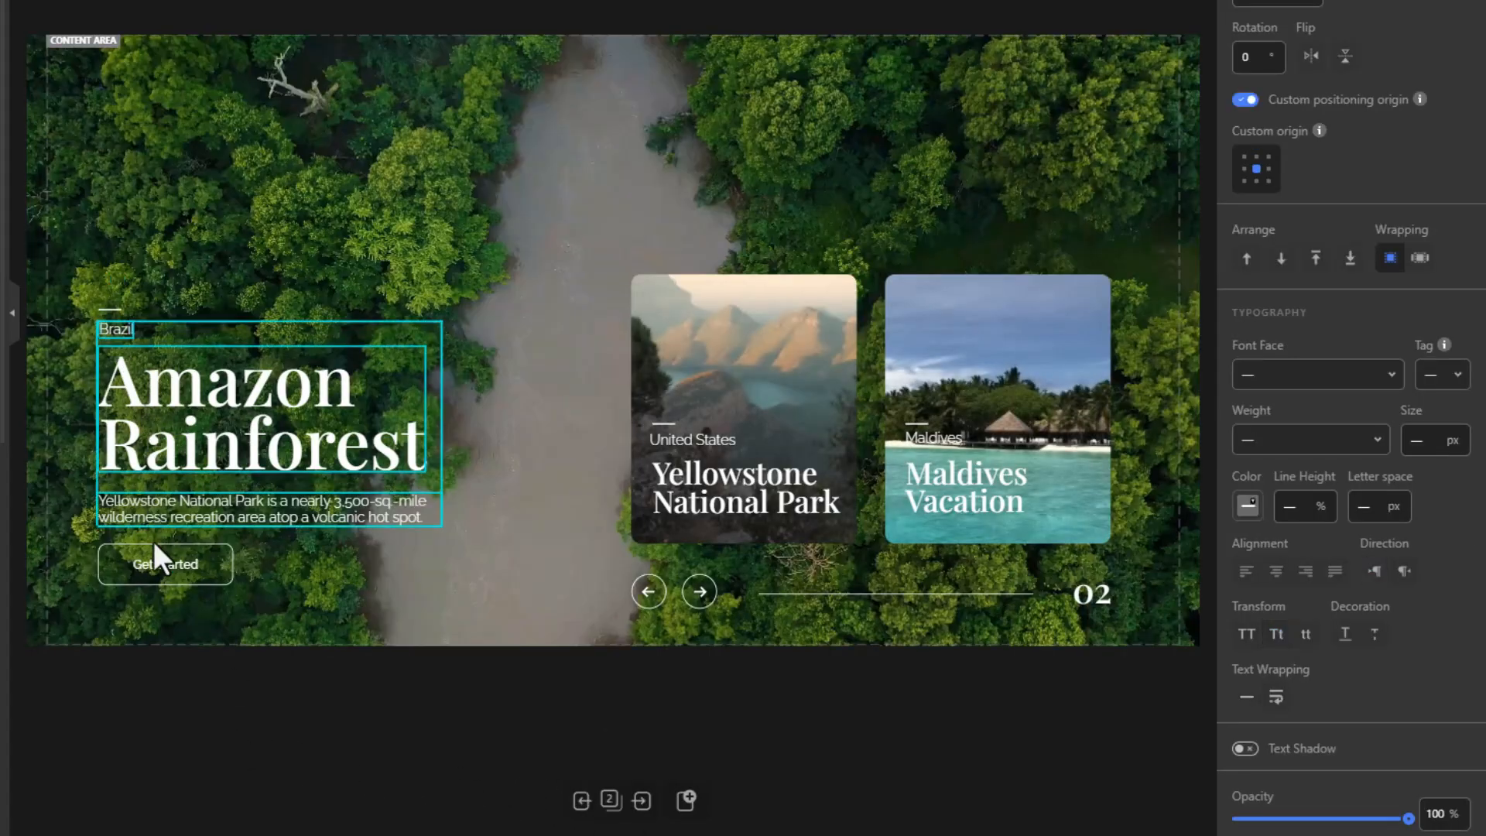
click(1277, 385)
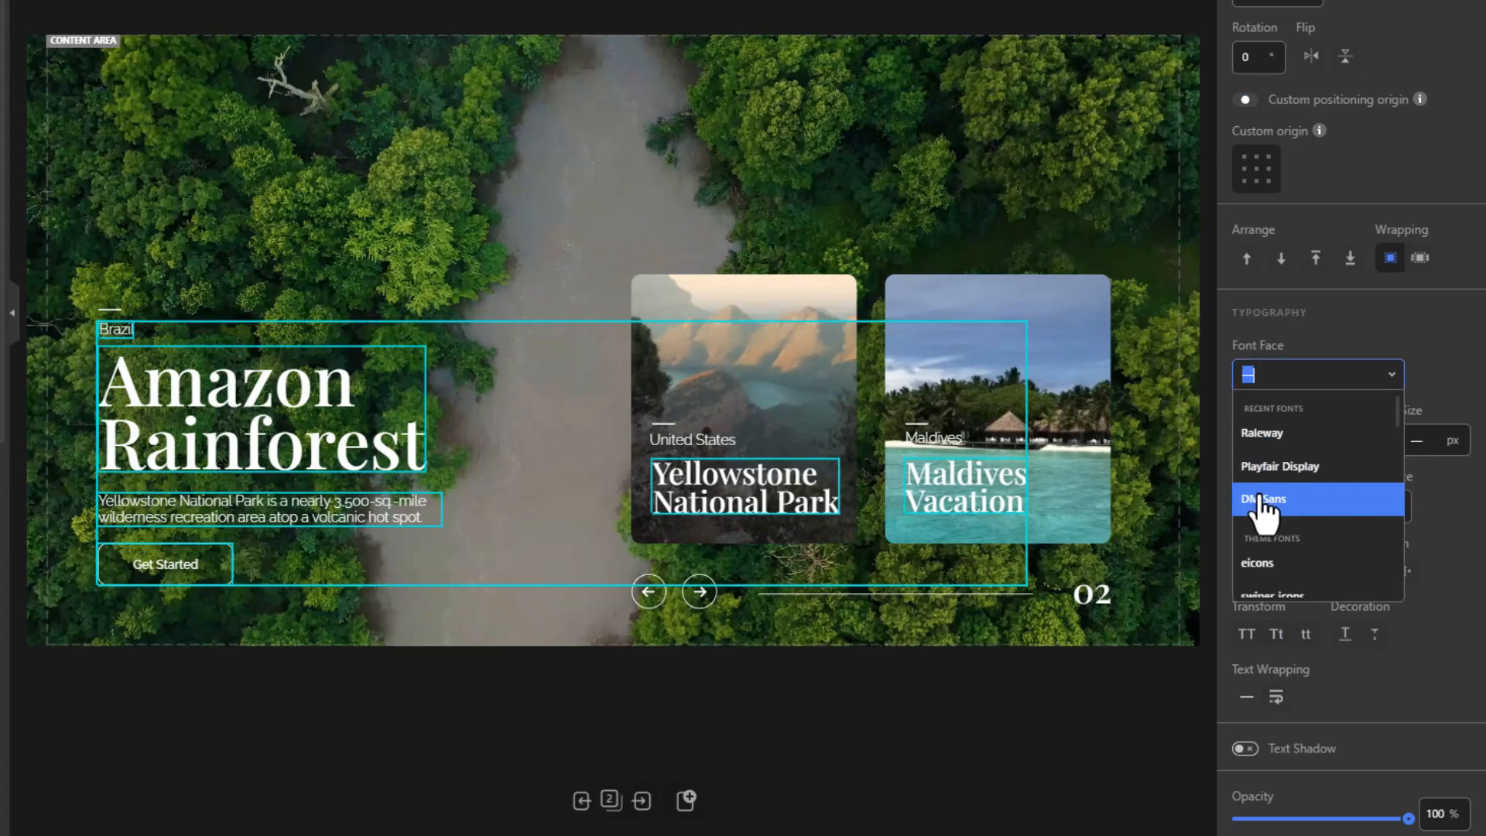
click(1262, 506)
click(722, 445)
click(1244, 378)
click(1246, 460)
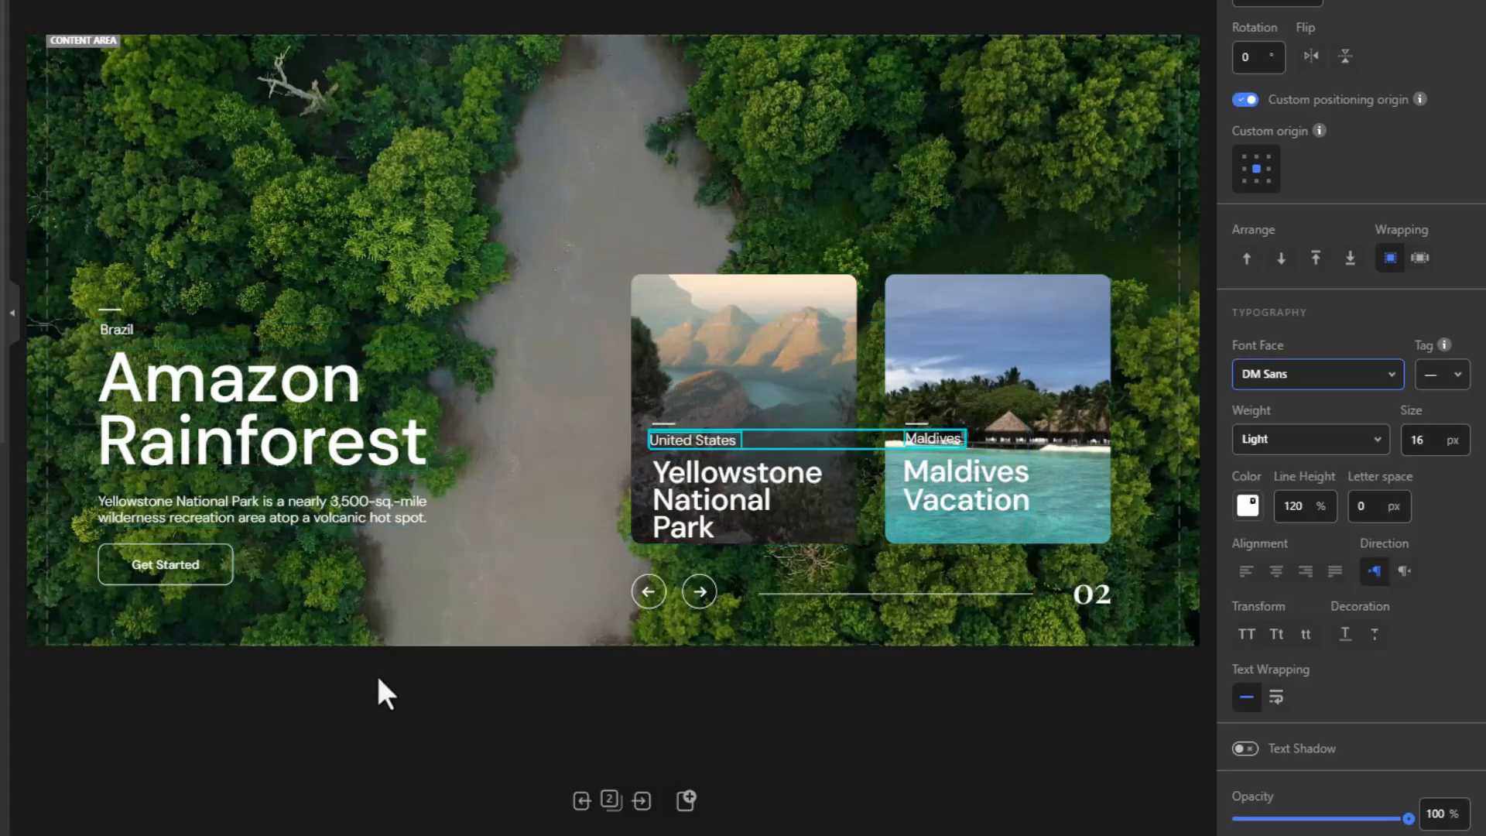
click(379, 672)
On slide 3, change the main texts, the Get Started button, and both cards' titles and location labels to DM Sans
click(641, 801)
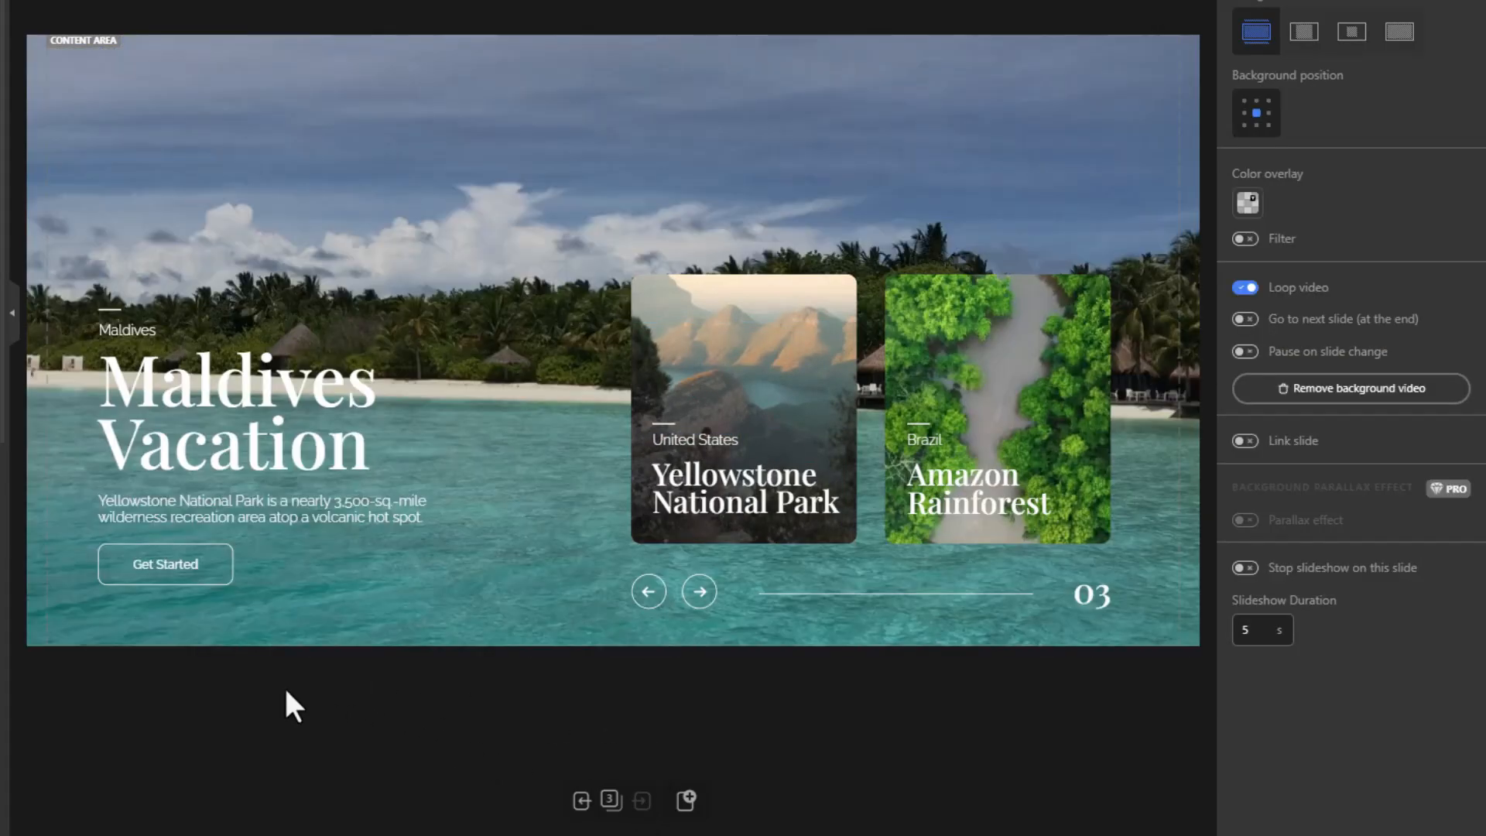
click(252, 432)
shift+click(241, 507)
shift+click(116, 325)
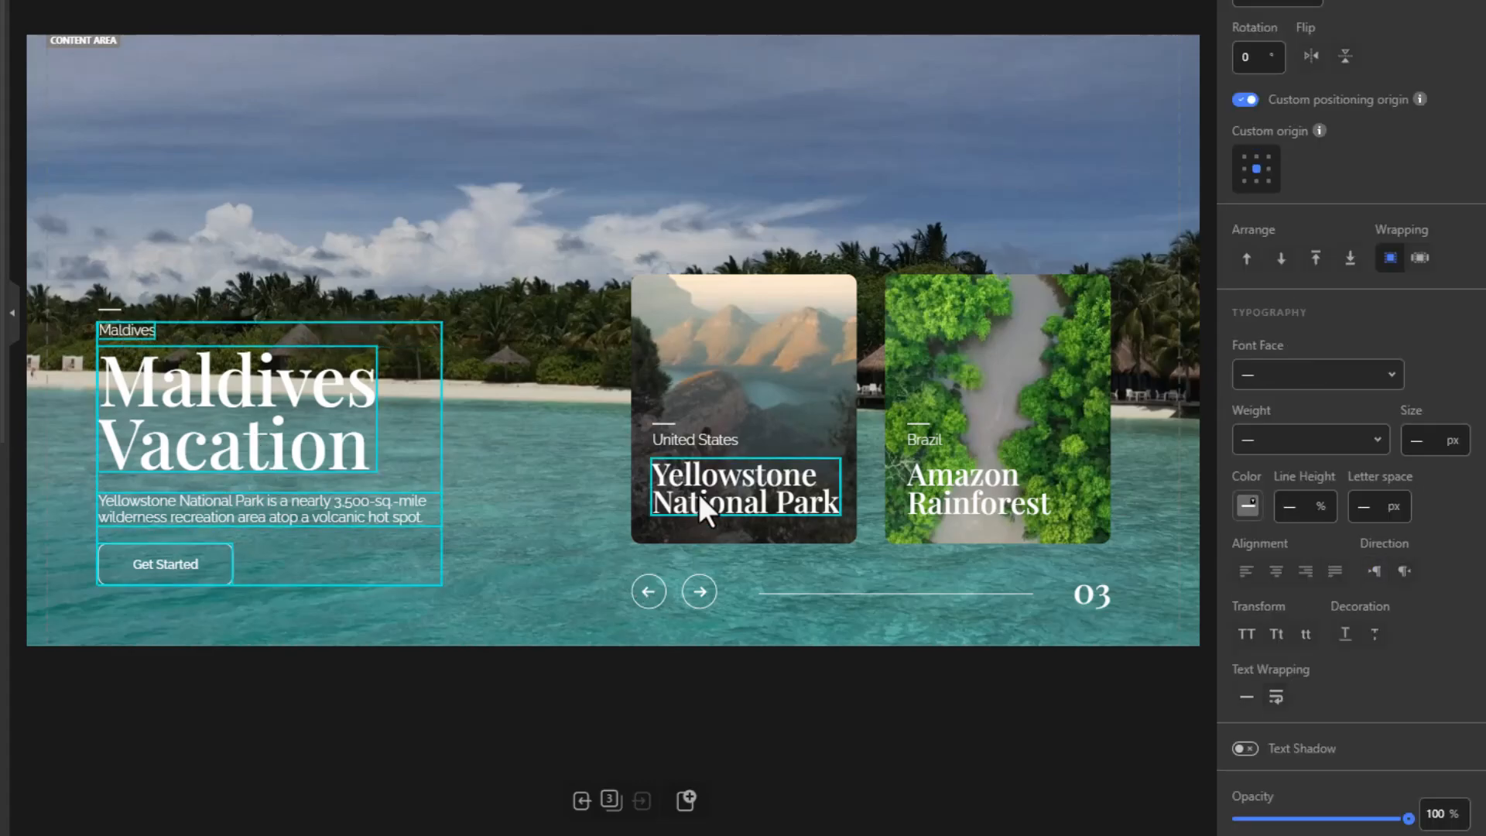
click(1316, 375)
click(1270, 493)
click(448, 720)
click(731, 439)
click(514, 695)
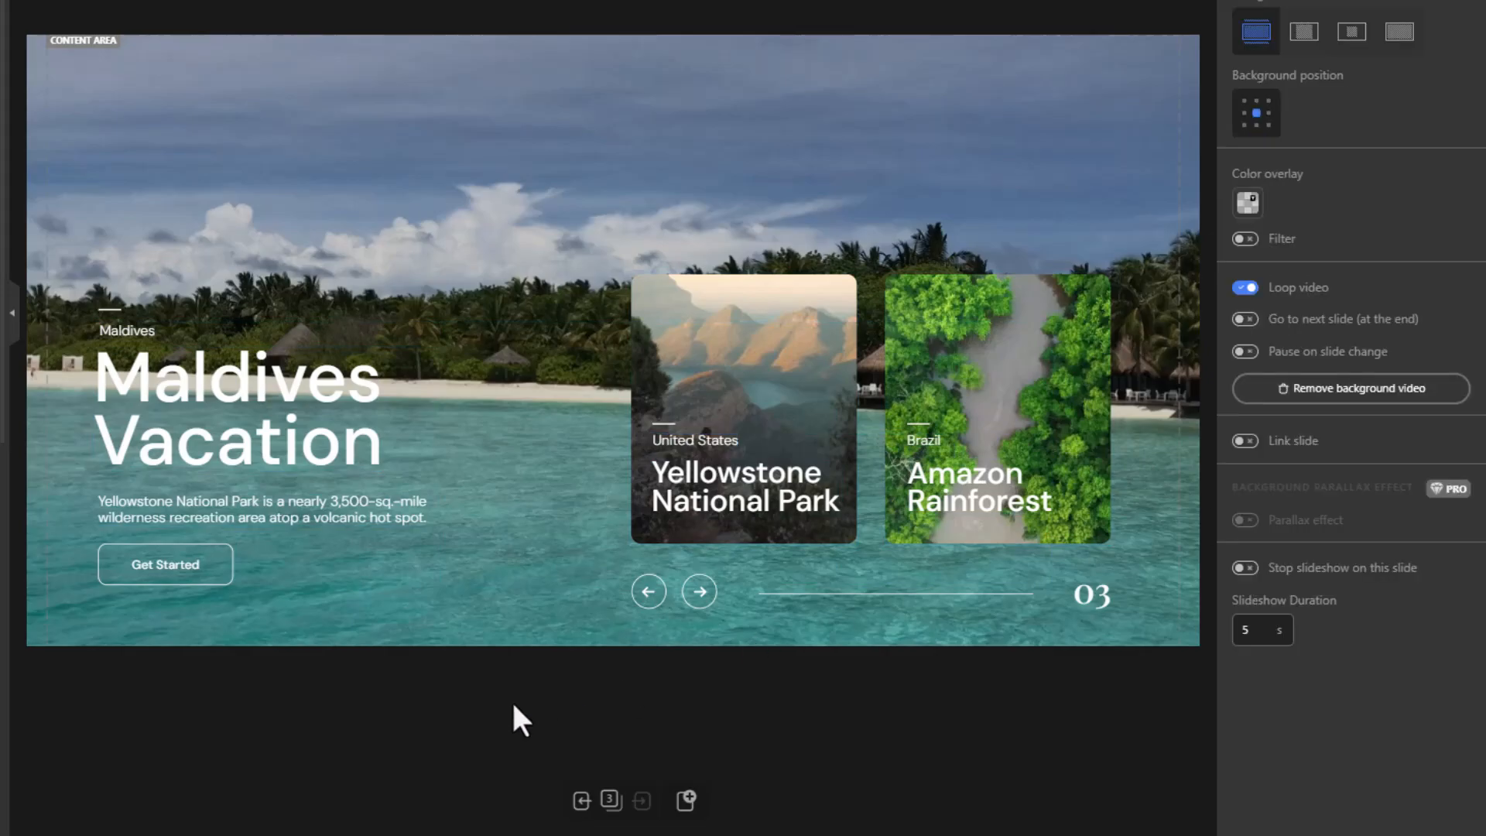
Review slides 1 to 3 in the slide overview and publish the slider changes
click(611, 799)
click(164, 688)
click(332, 674)
click(541, 696)
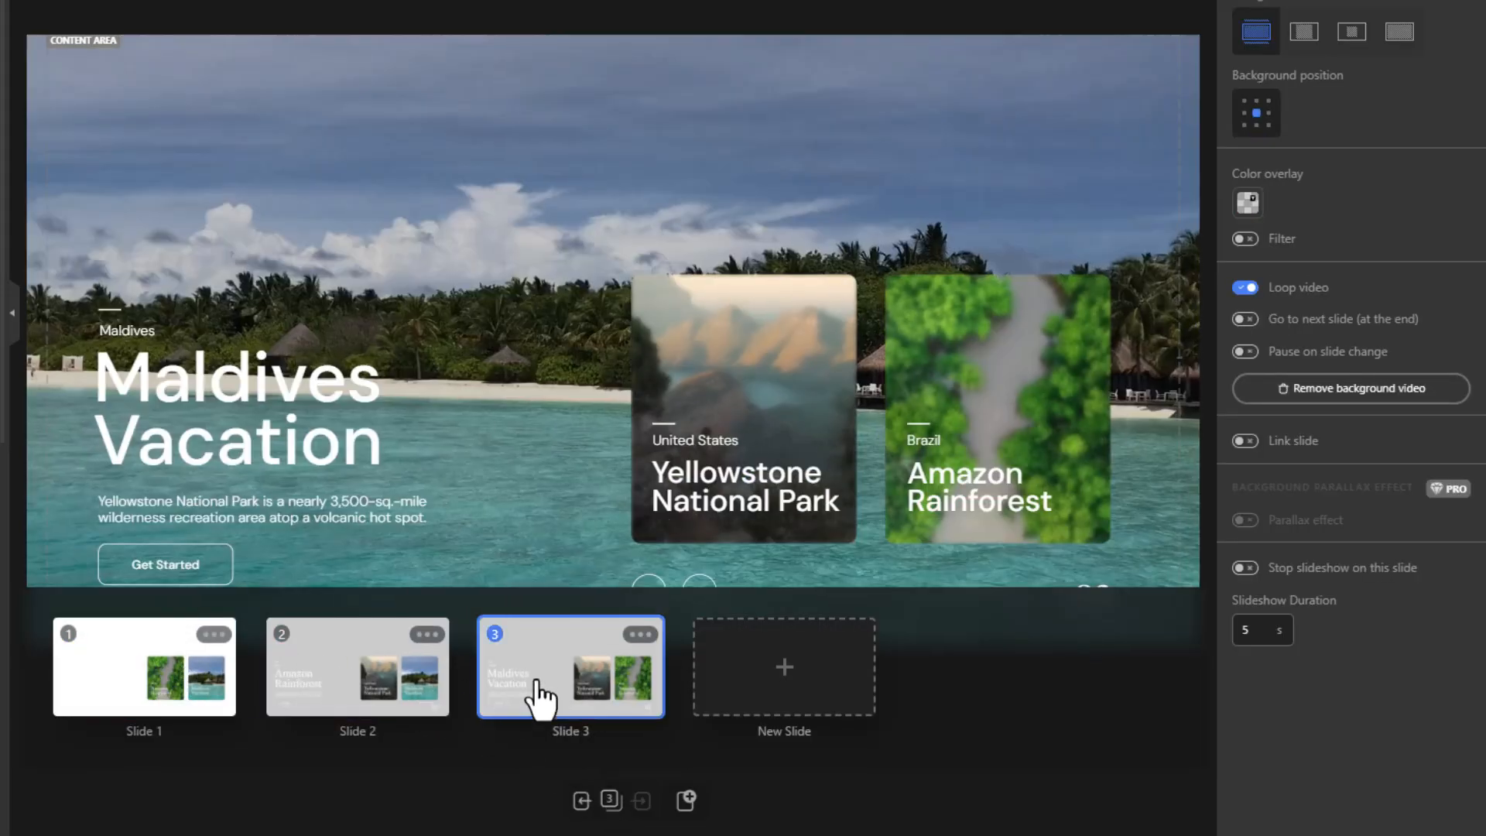
click(387, 685)
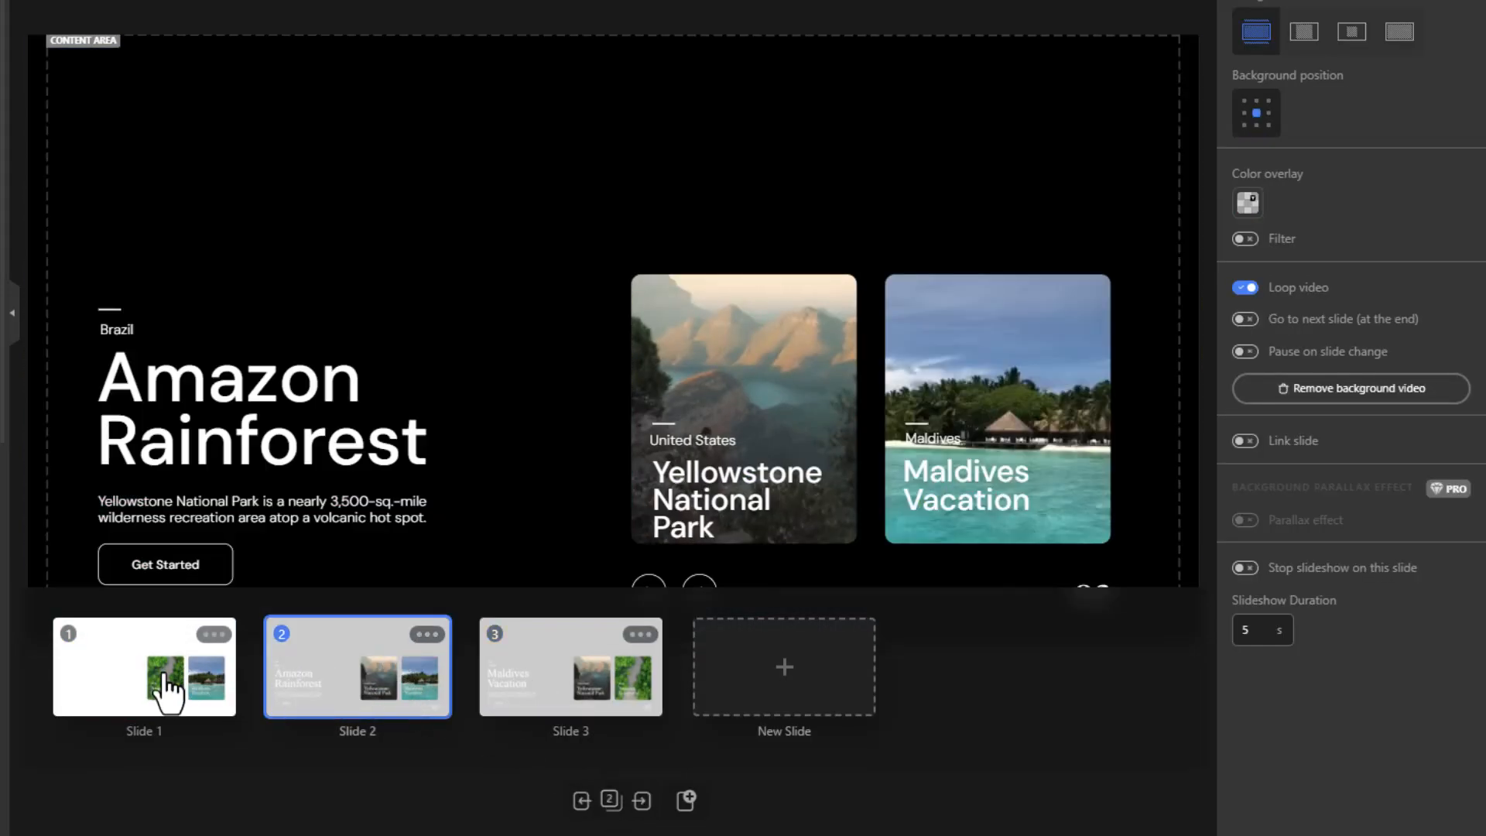
click(165, 678)
click(304, 774)
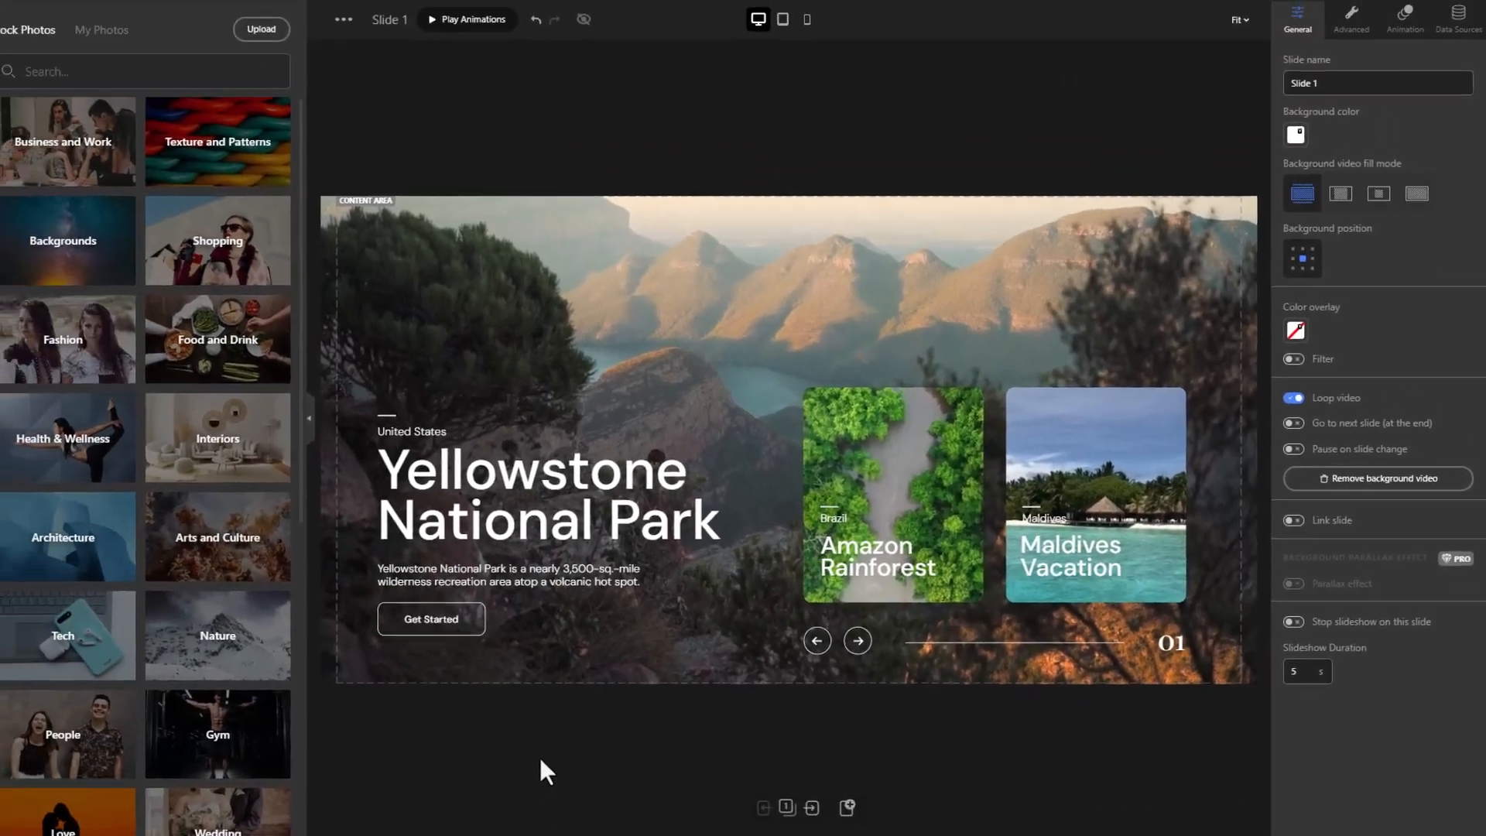
click(1358, 19)
click(1270, 112)
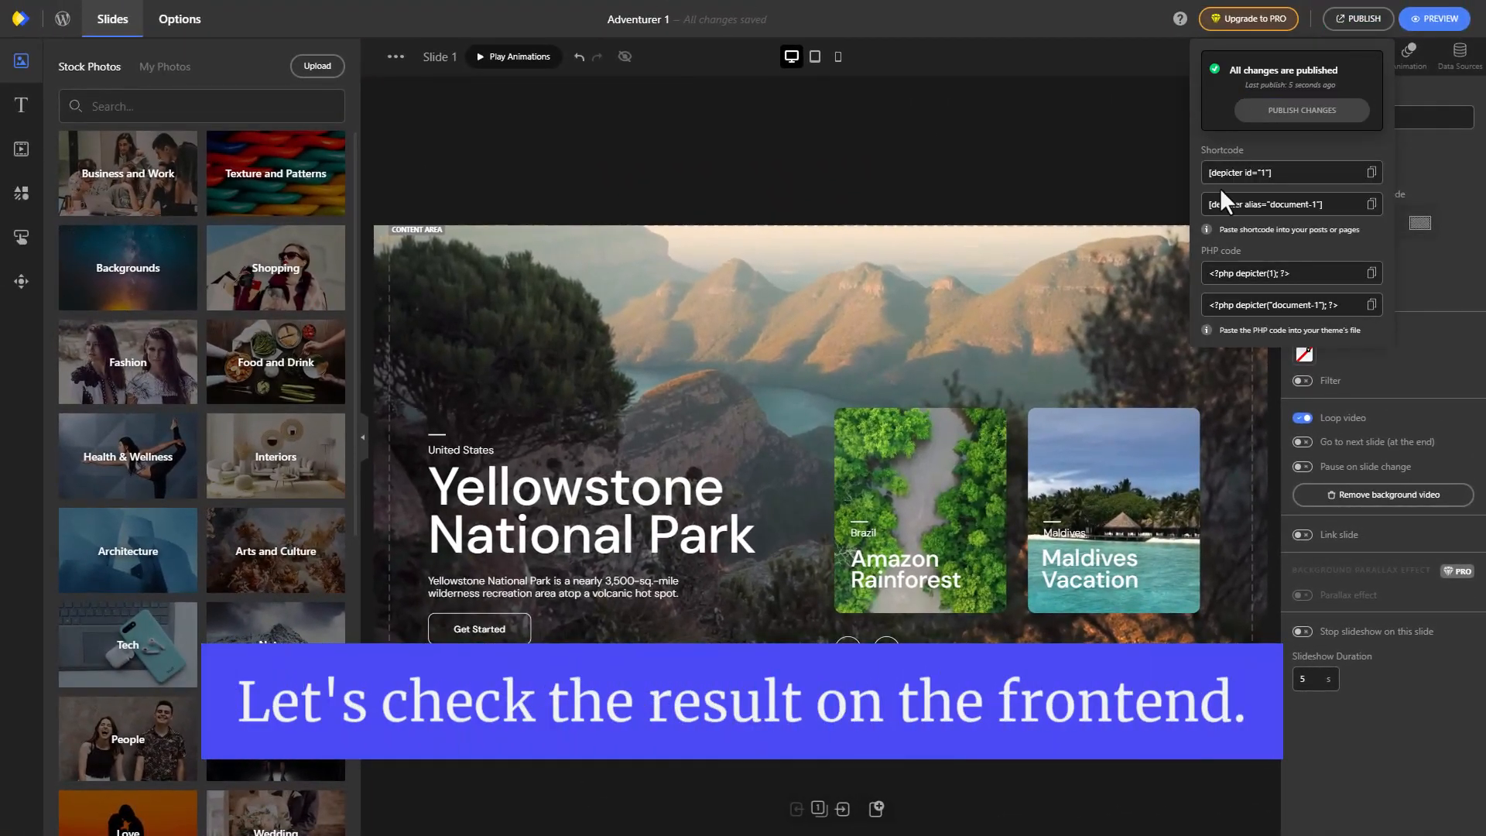
Examine the slider's fonts on the live homepage by advancing through its slides
click(746, 124)
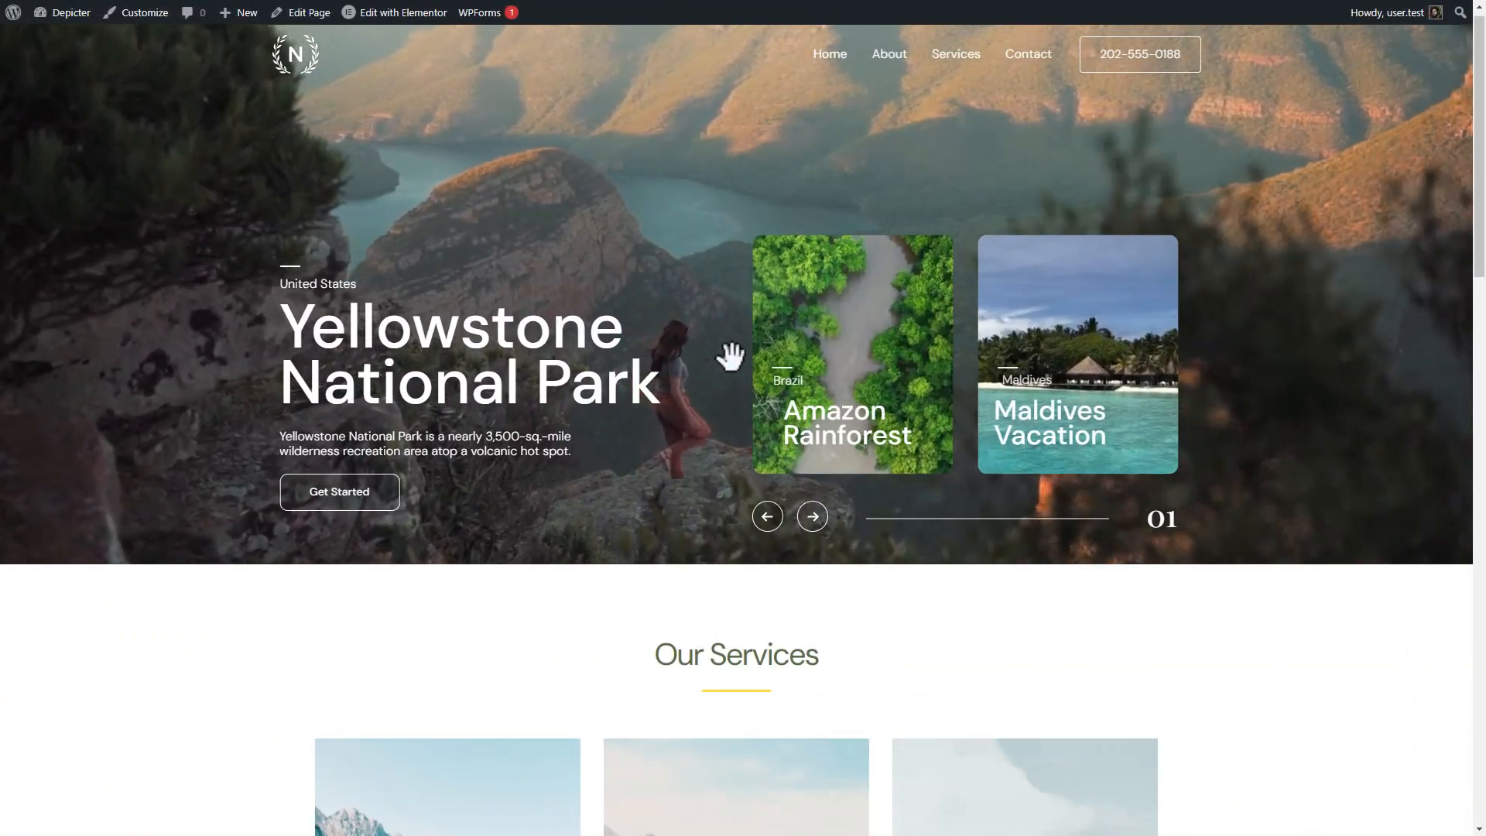
click(812, 517)
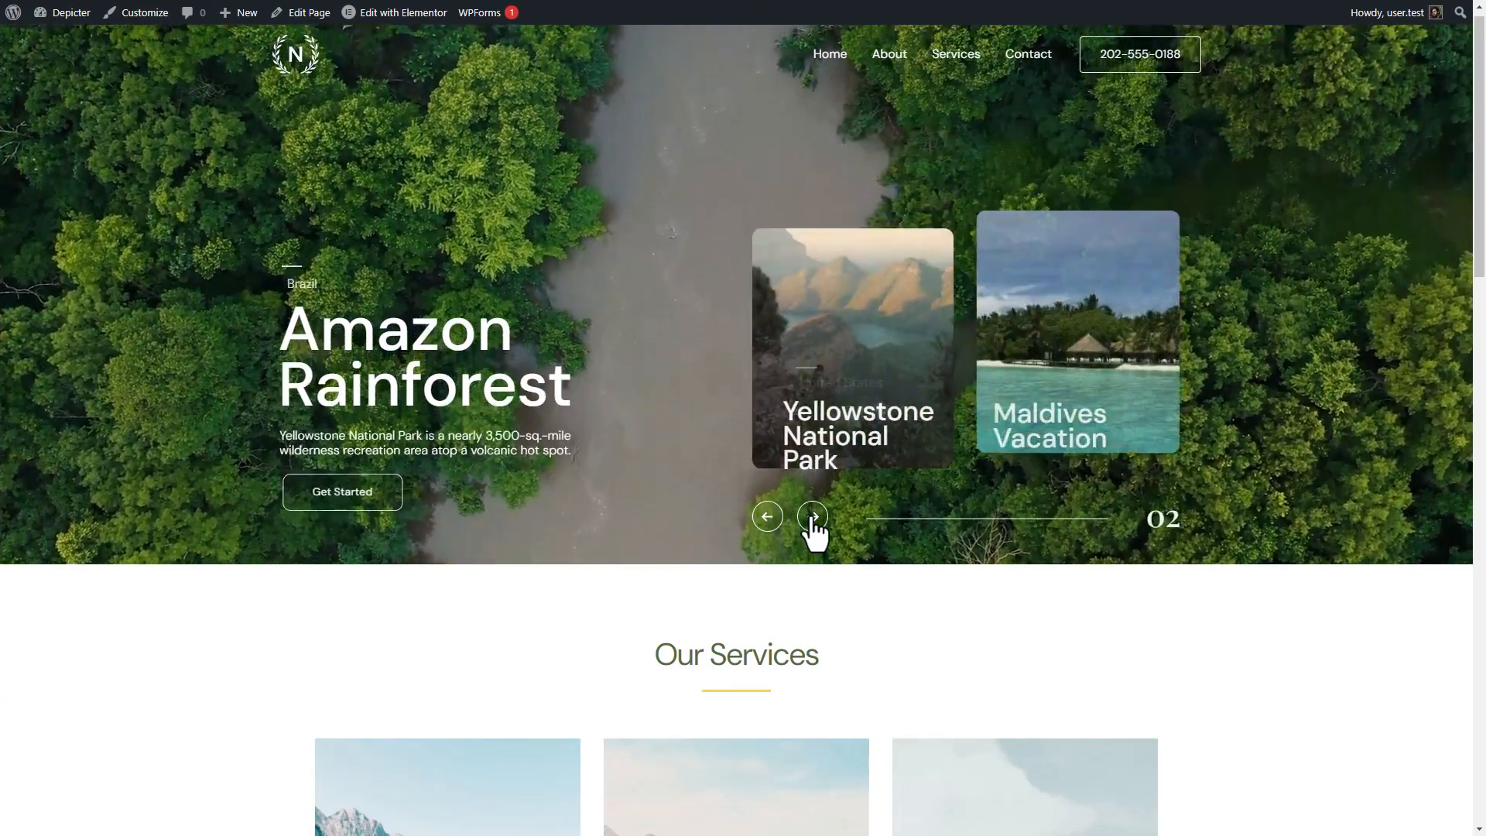
click(813, 516)
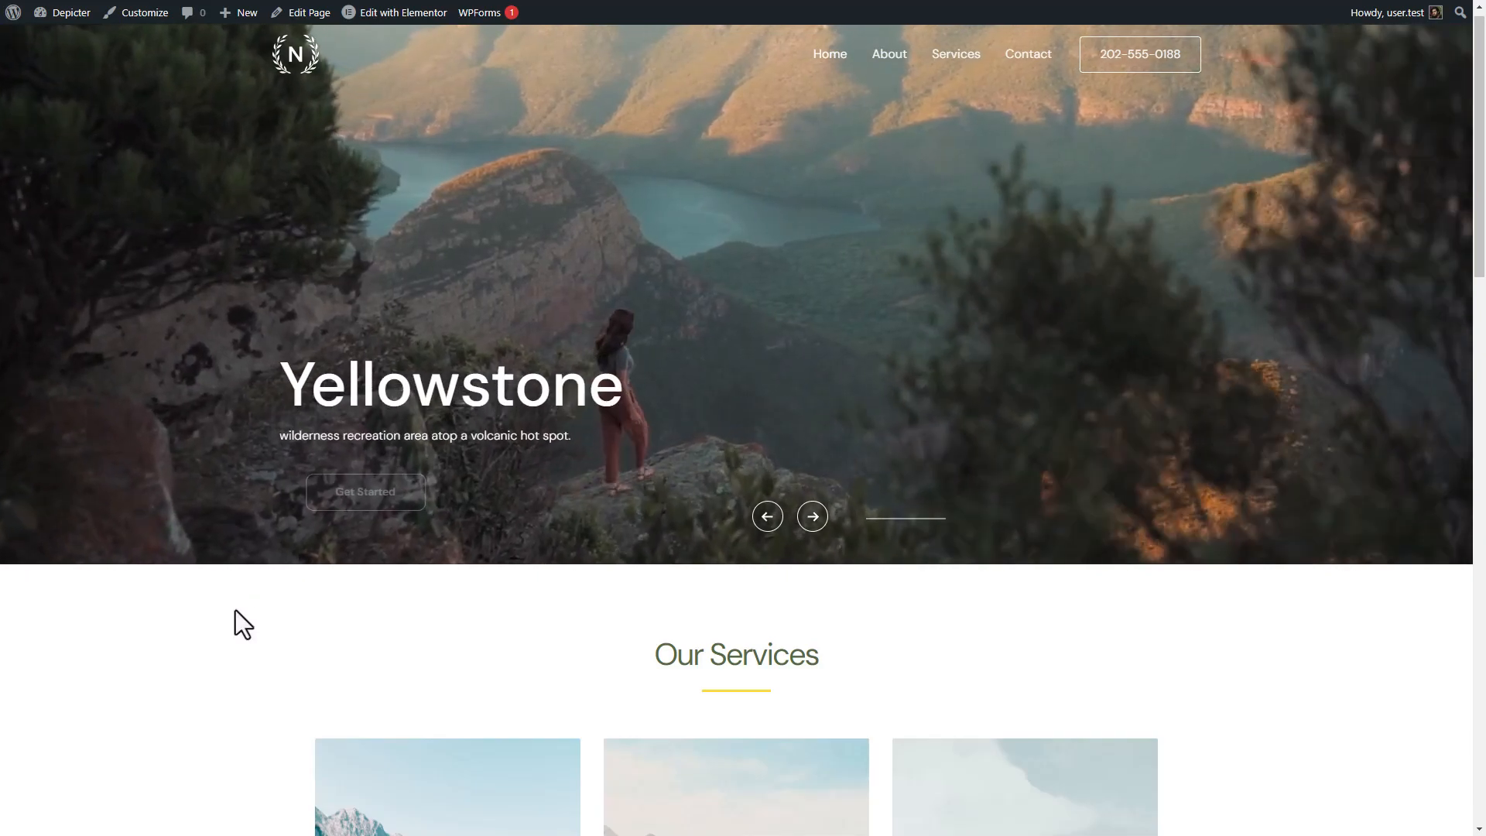
middle_click(236, 621)
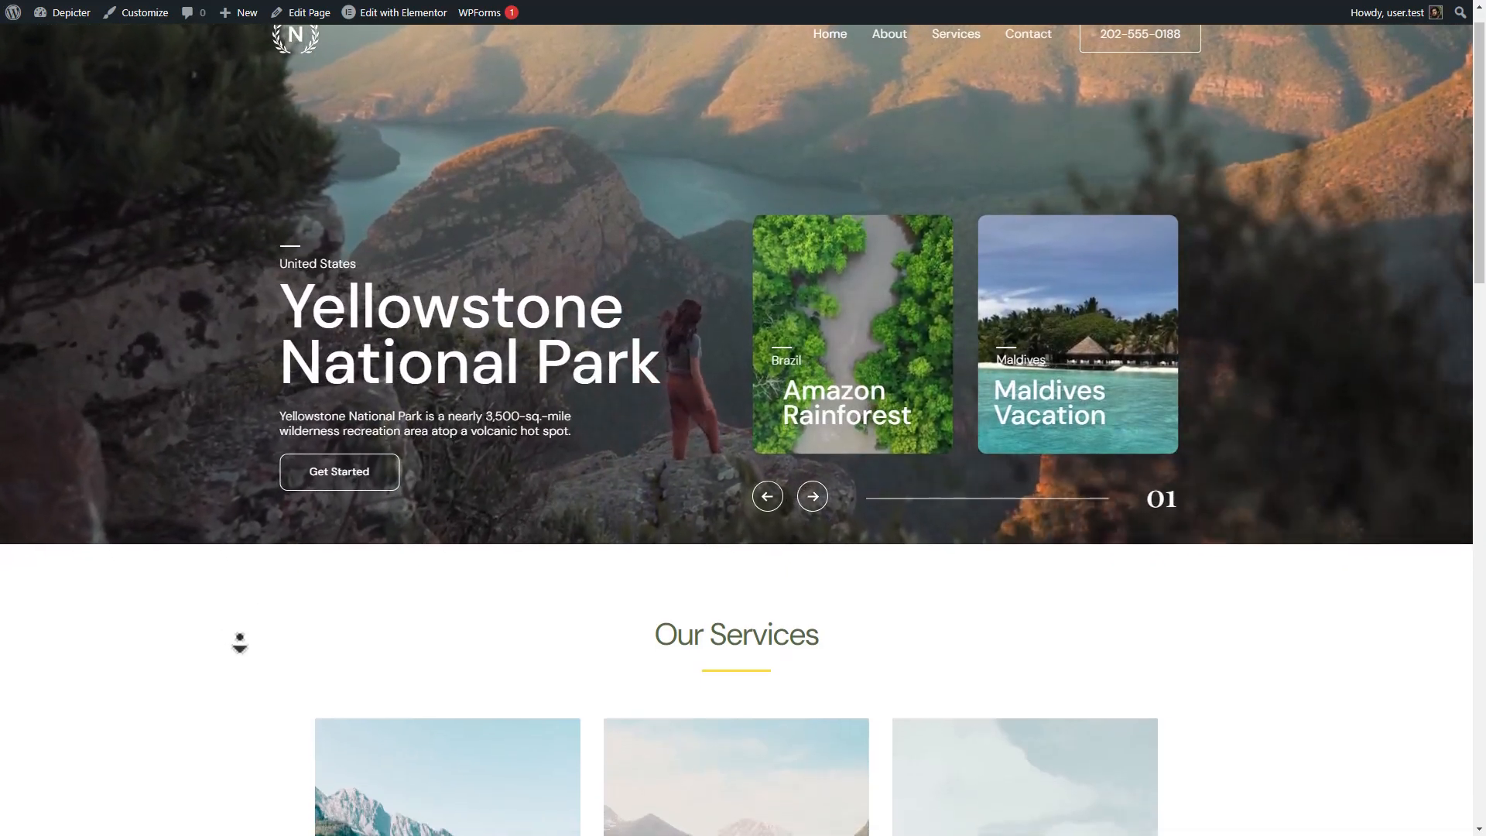